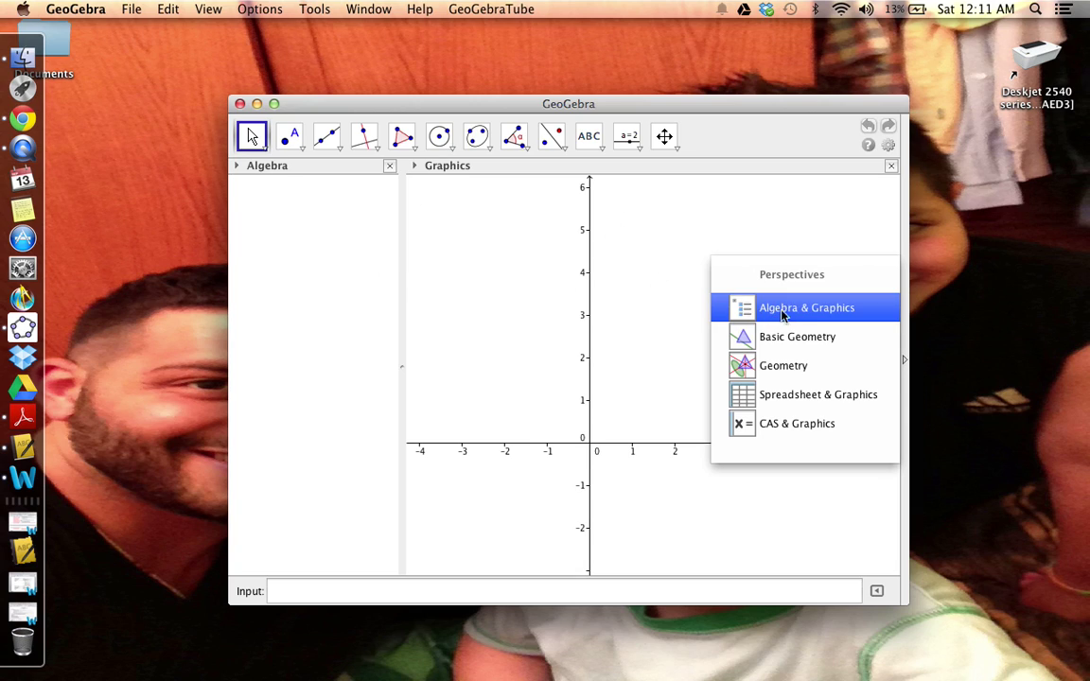
Choose the Algebra & Graphics perspective and enlarge the window to fill the screen
left_click(779, 315)
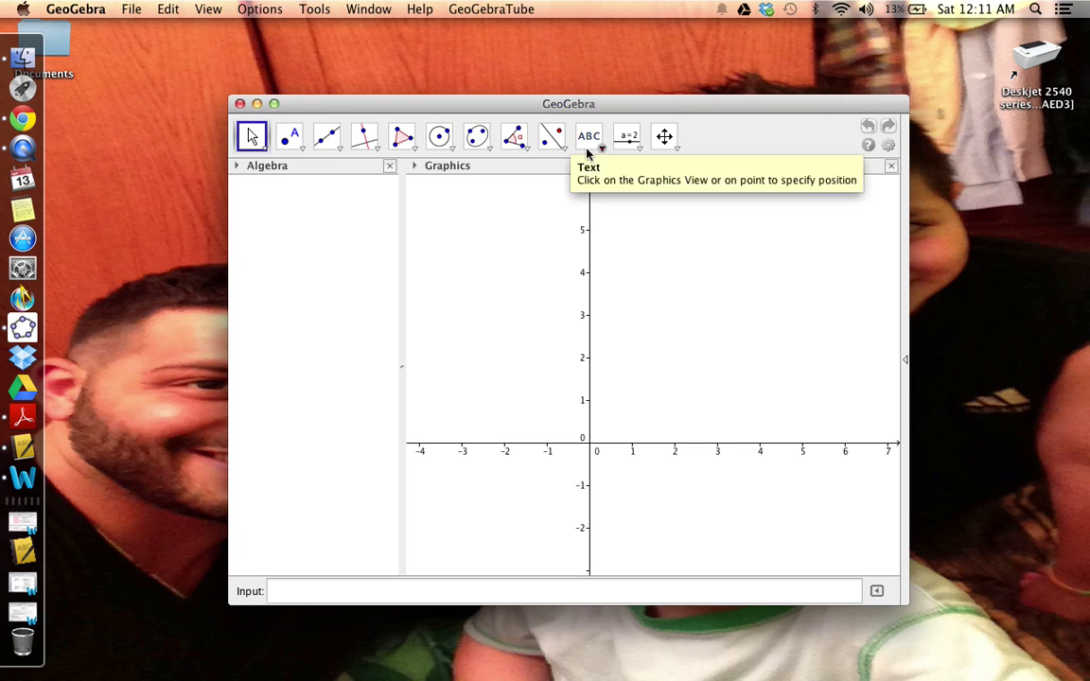
left_click(274, 103)
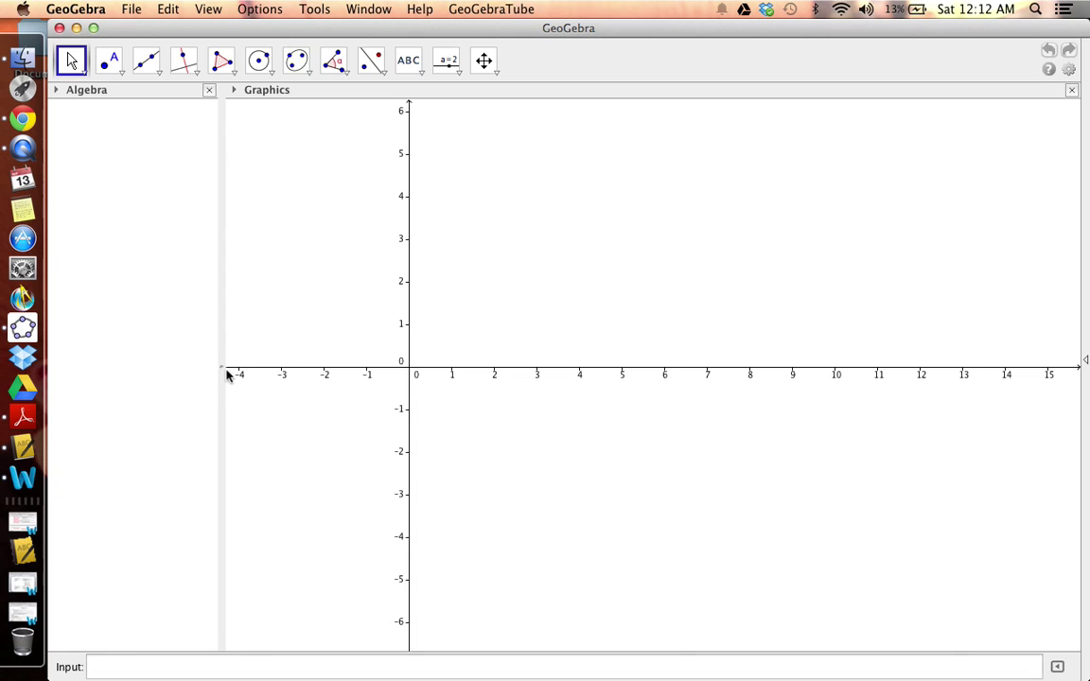
Centre the coordinate origin in the Graphics view with the Move Graphics View tool and narrow the Algebra view
left_click(483, 62)
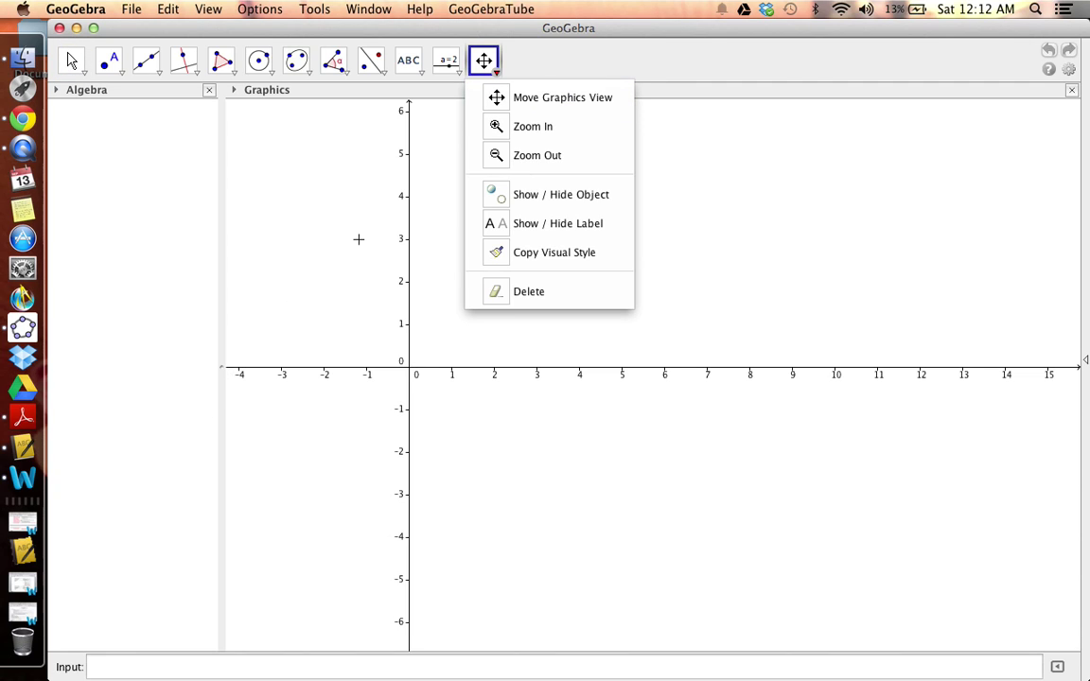
left_click(534, 99)
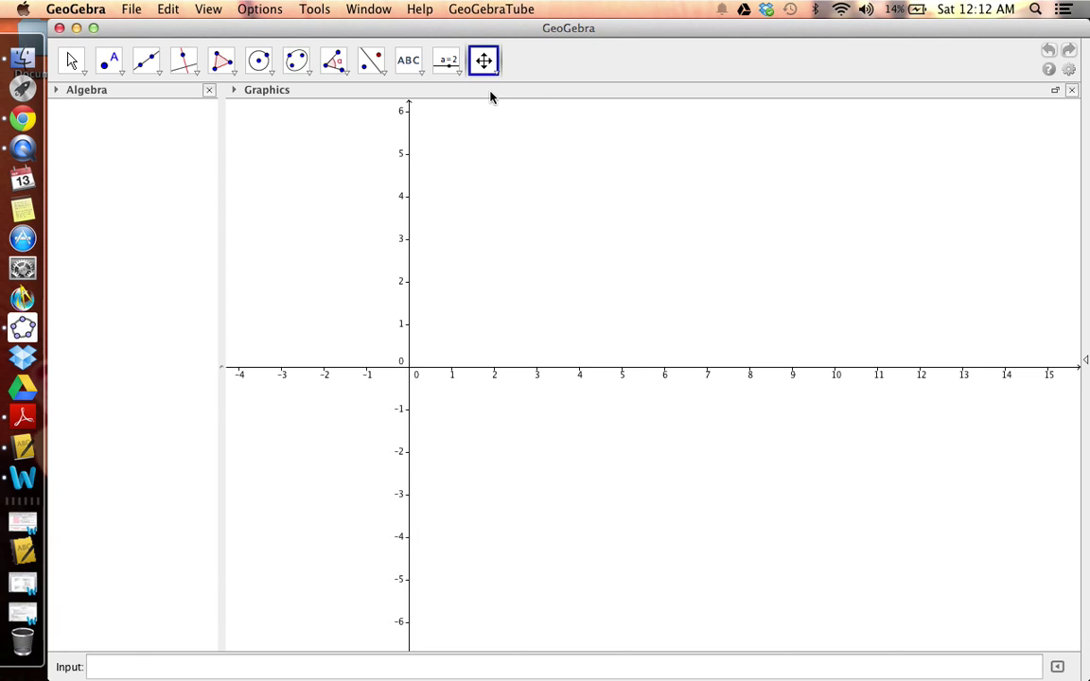
left_click_drag(450, 154, 686, 183)
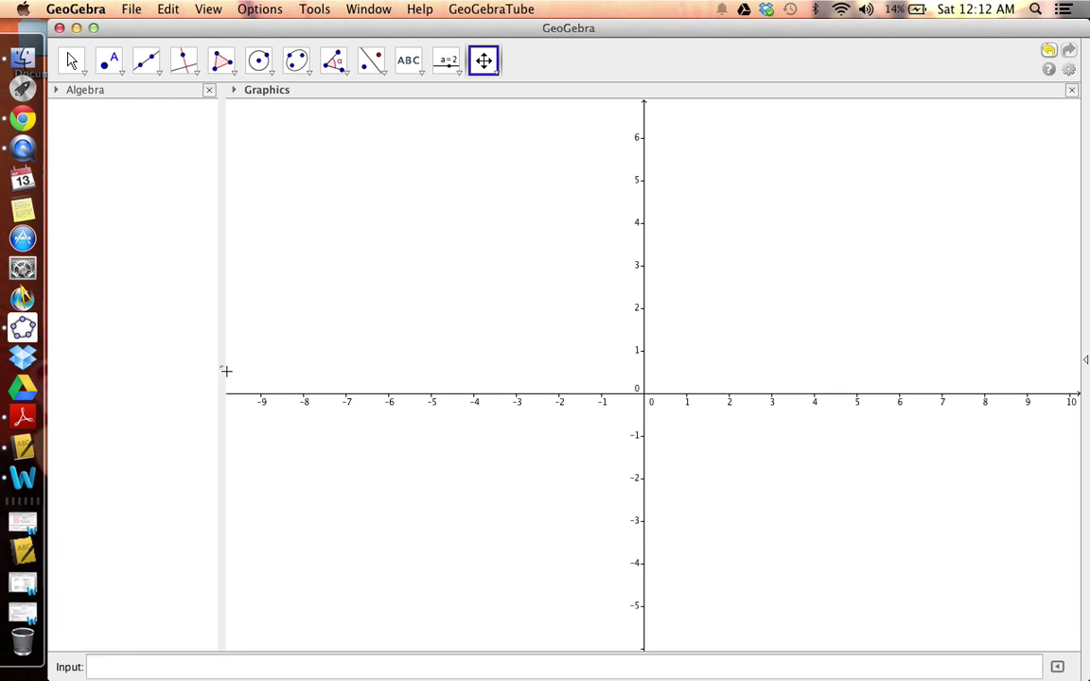
left_click_drag(221, 370, 167, 373)
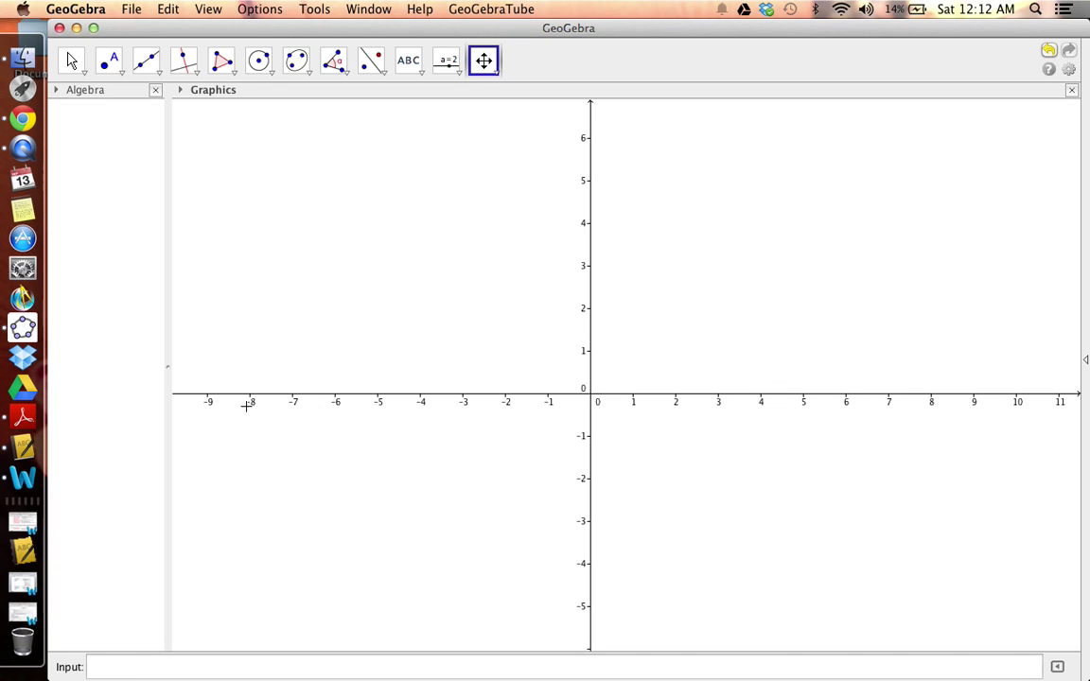
left_click_drag(804, 310, 832, 319)
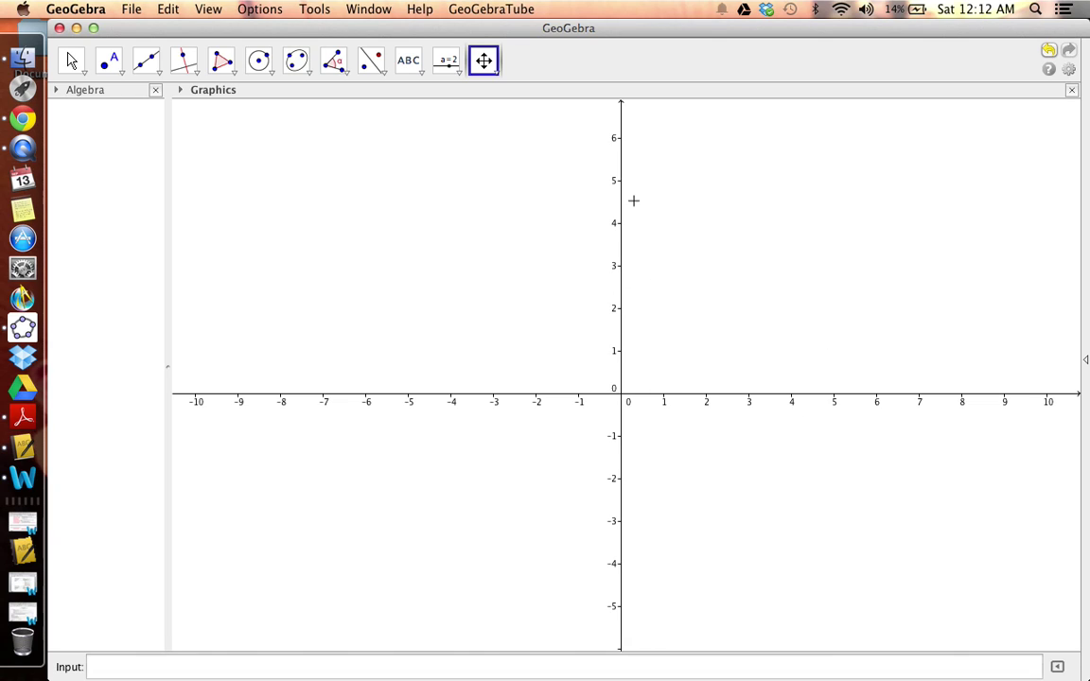
left_click_drag(663, 461, 664, 457)
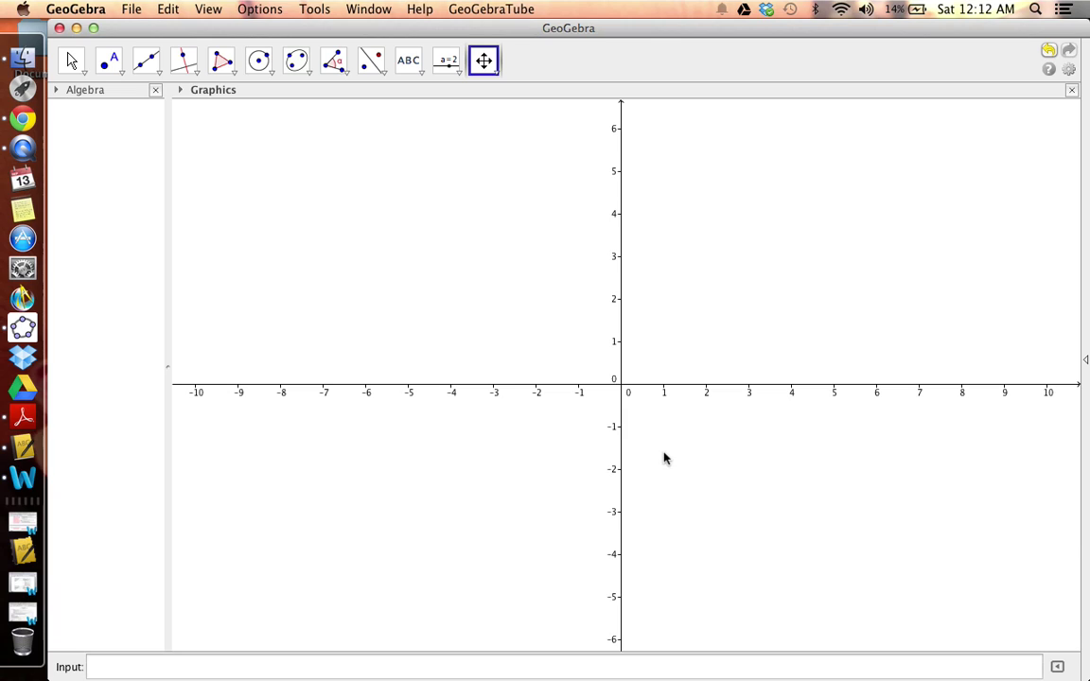
Set the Graphics view's x Min to -20 and x Max to 20 in the preferences
right_click(446, 195)
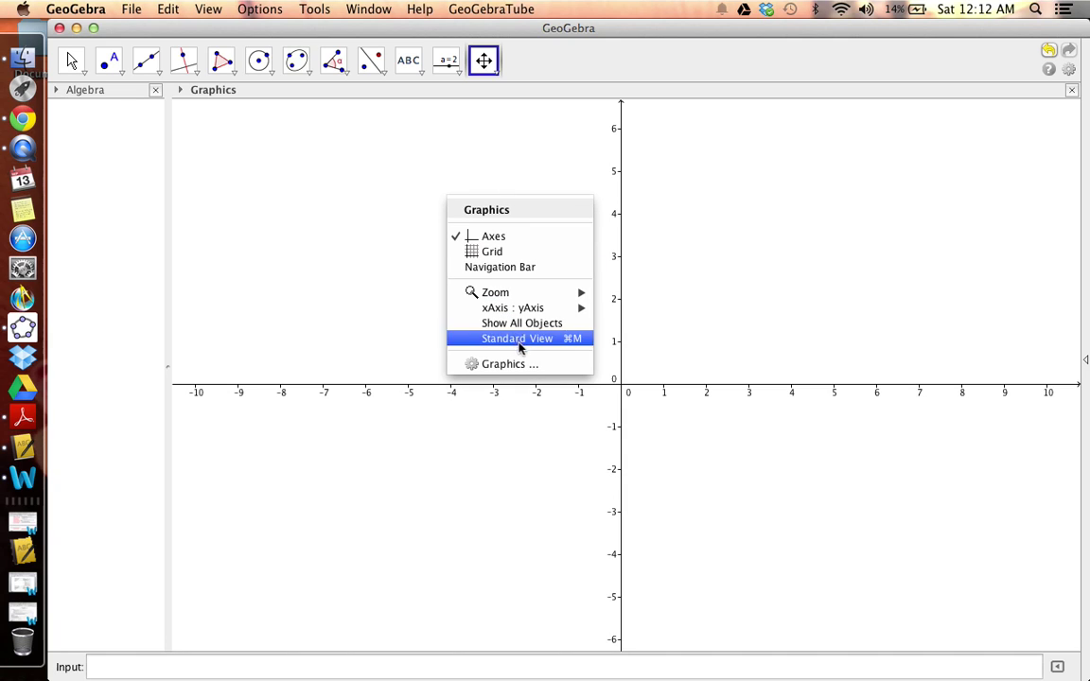
left_click(525, 364)
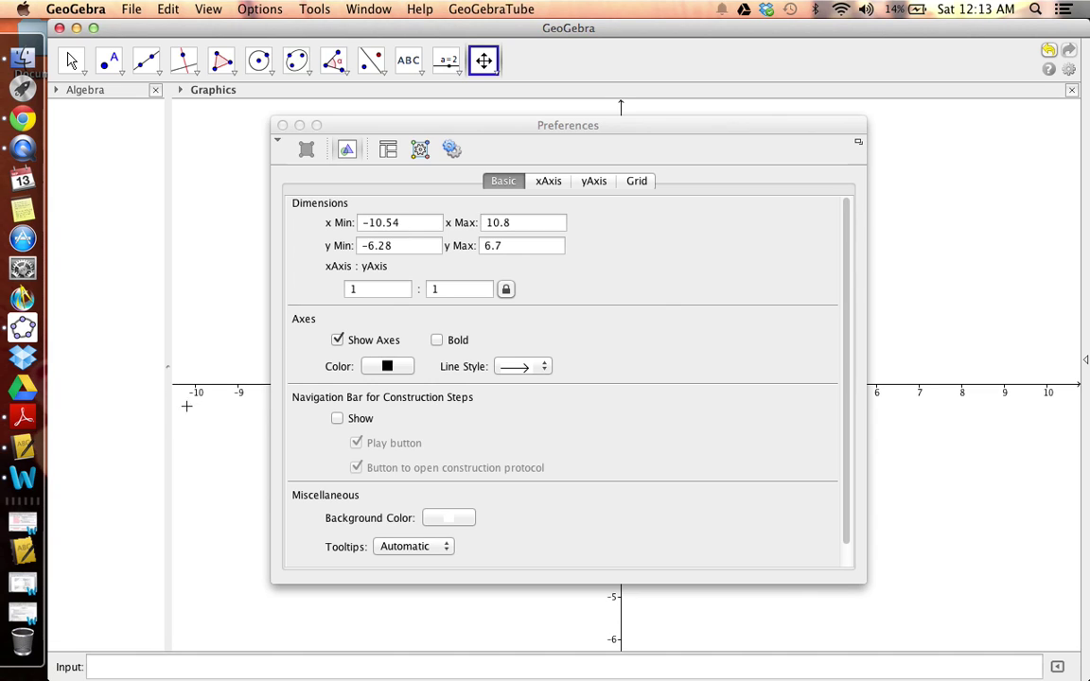
left_click(402, 227)
left_click(402, 227)
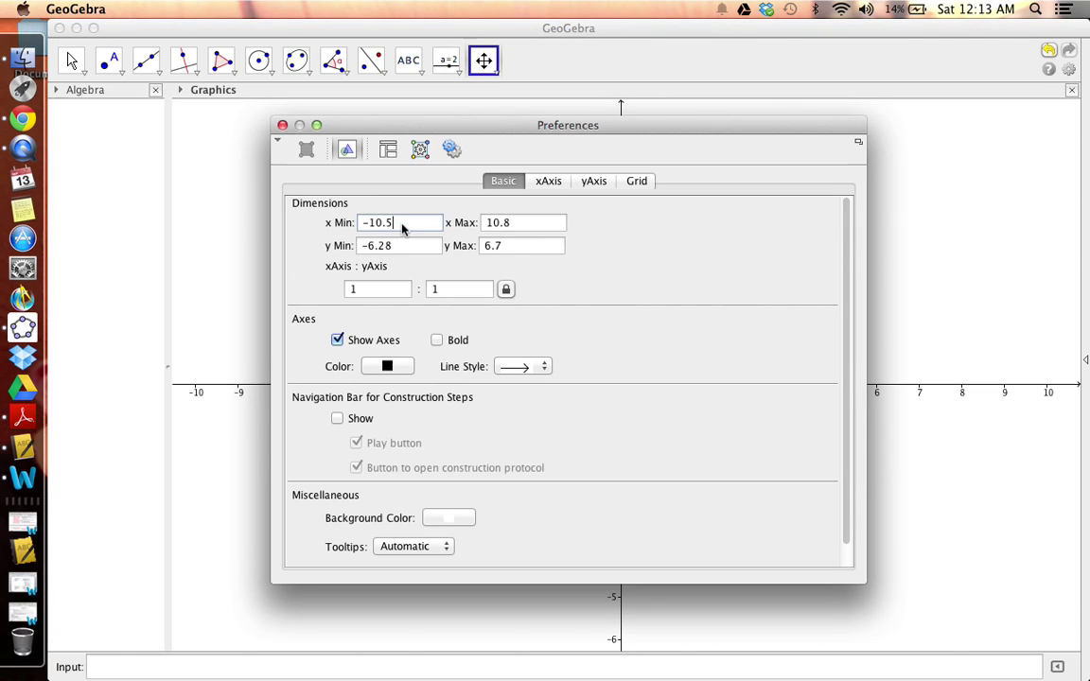
key("BackSpace")
key("BackSpace")
type("20")
left_click(523, 222)
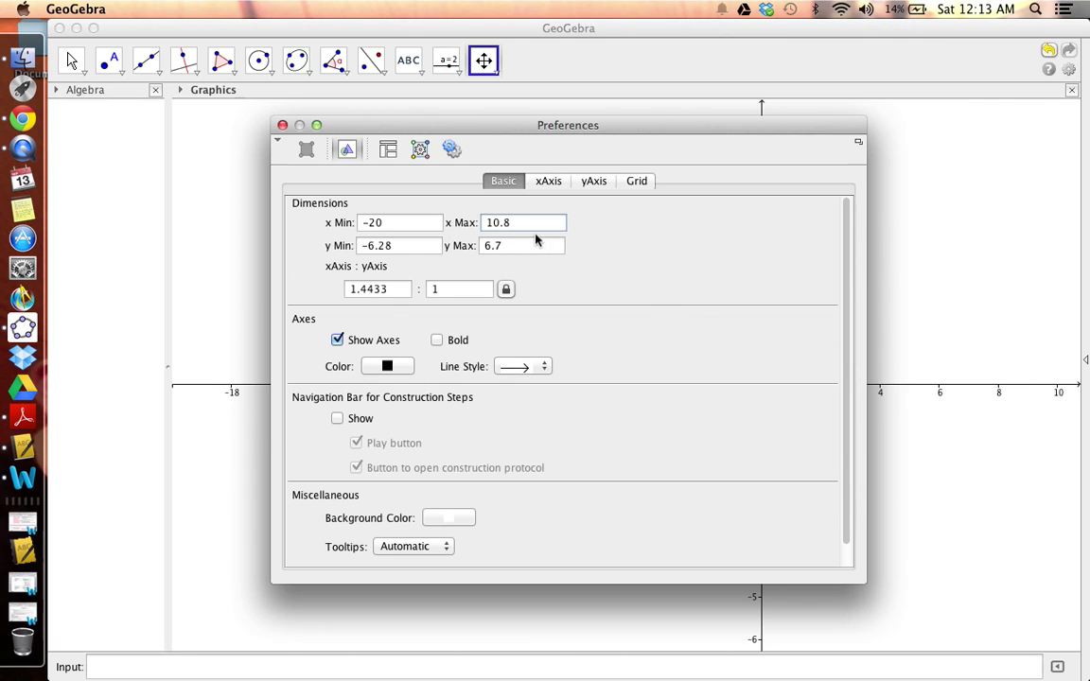
key("BackSpace")
key("BackSpace")
key("BackSpace")
key("BackSpace")
type("20")
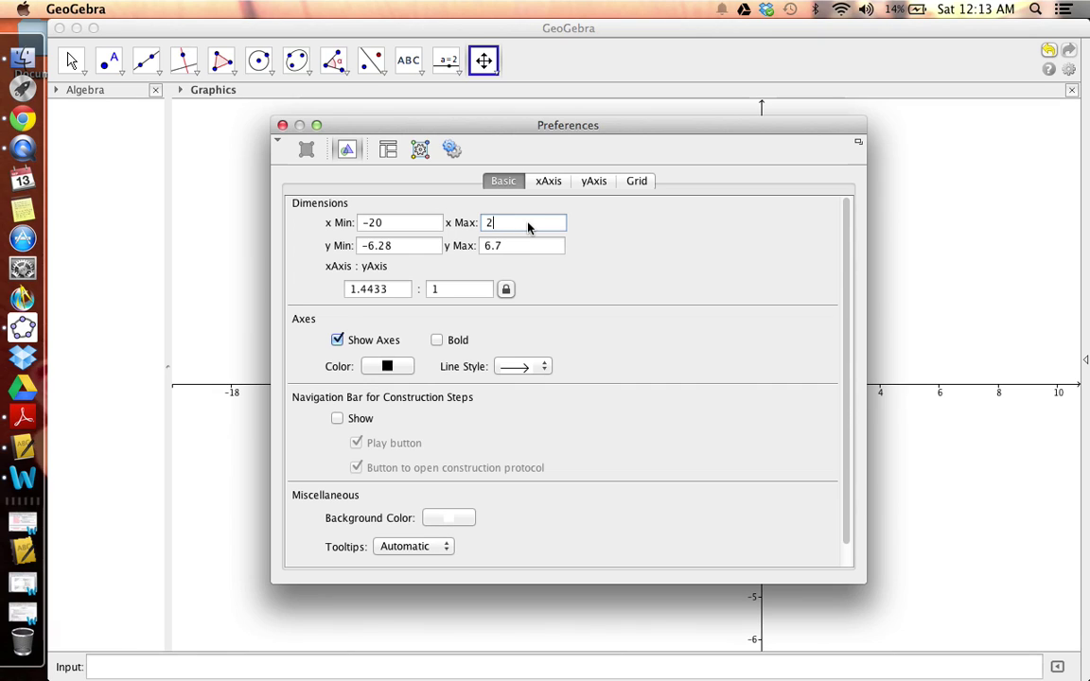
Set the Graphics view's y Min to -20 and y Max to 20
left_click(414, 250)
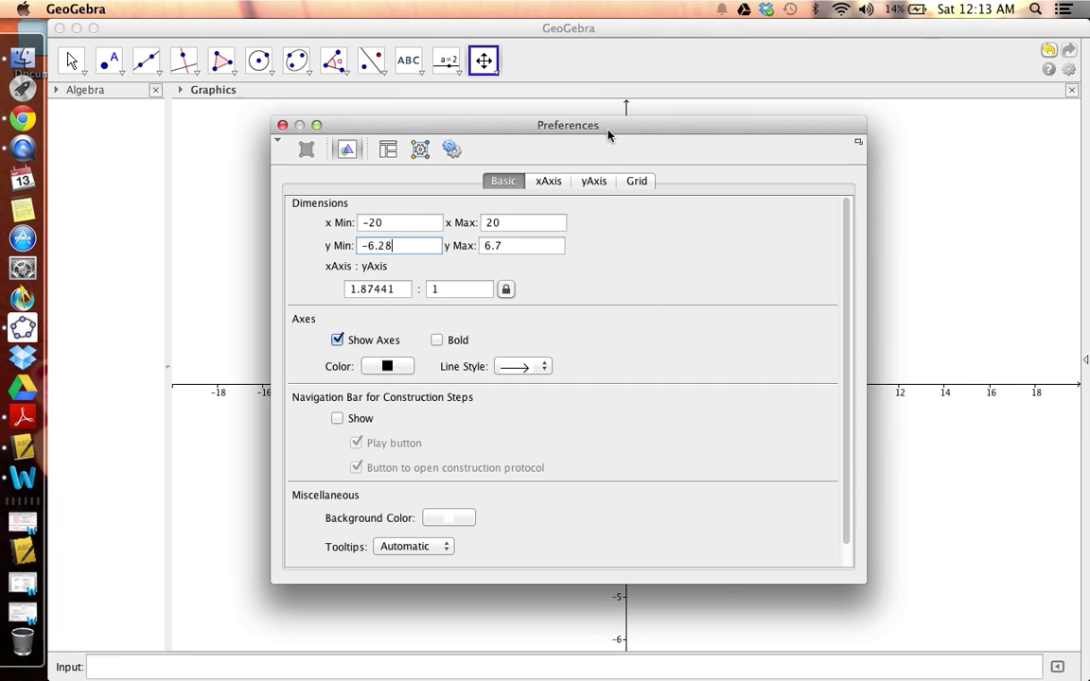
left_click_drag(612, 127, 653, 158)
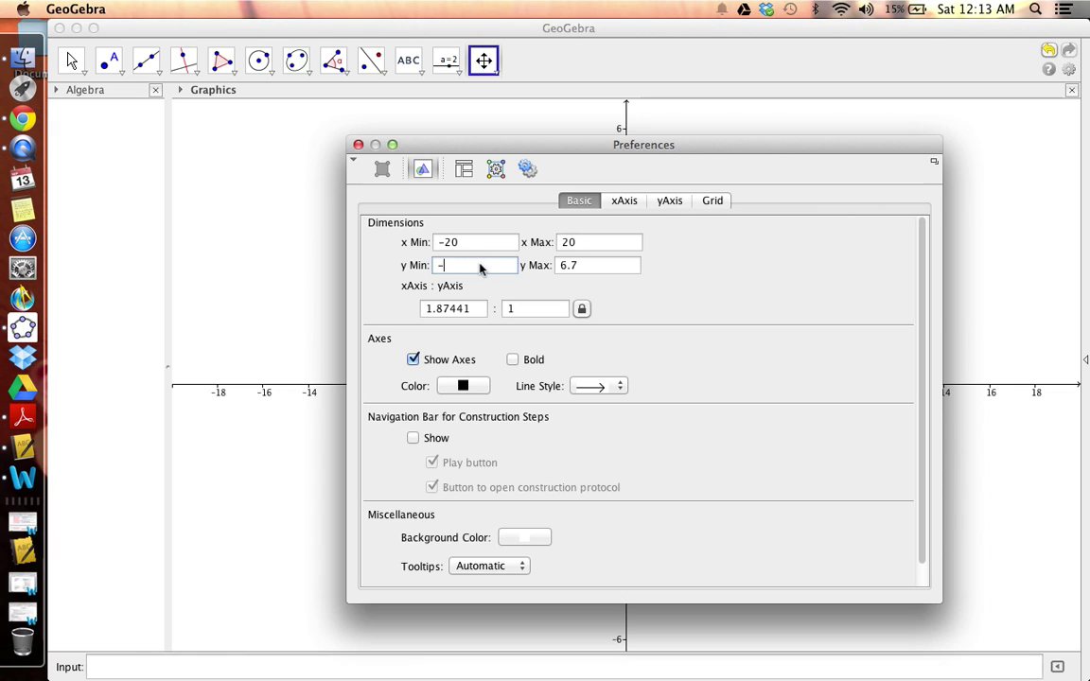
type("20")
left_click(593, 270)
key("Return")
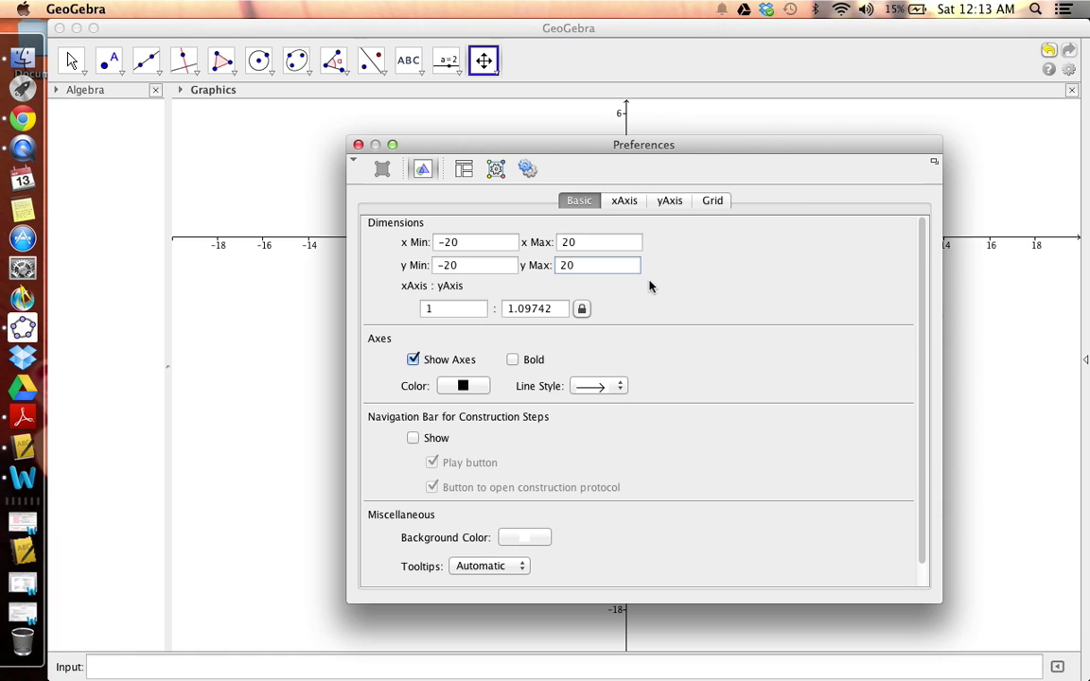
Show the Cartesian grid, close the preferences and stretch the y-axis scale until its labels run in steps of 2
left_click(716, 201)
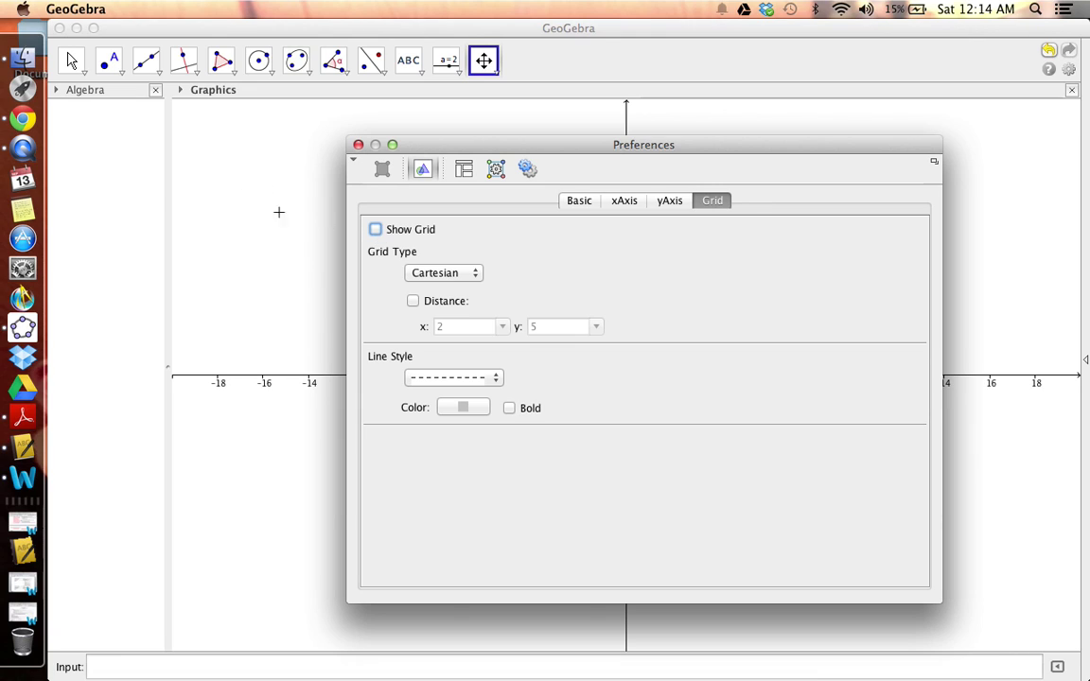
left_click(376, 229)
left_click(359, 144)
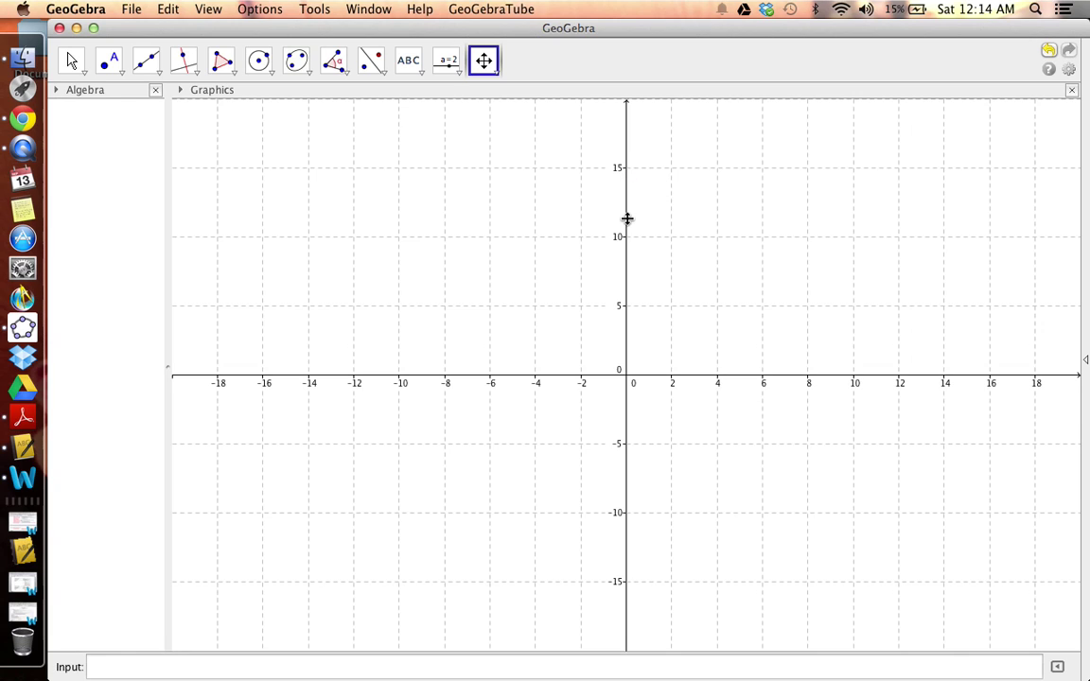
left_click_drag(627, 220, 629, 180)
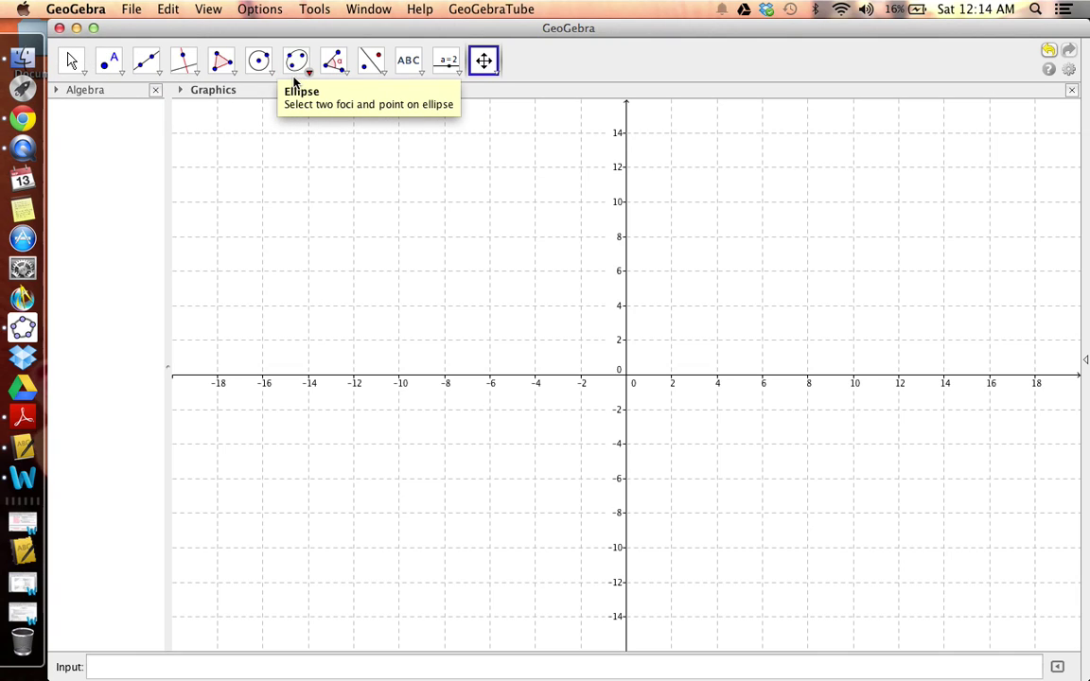
Plot four points on grid intersections at (2, 4), (6, 4), (2, 10) and (6, 10), in that order
left_click(69, 60)
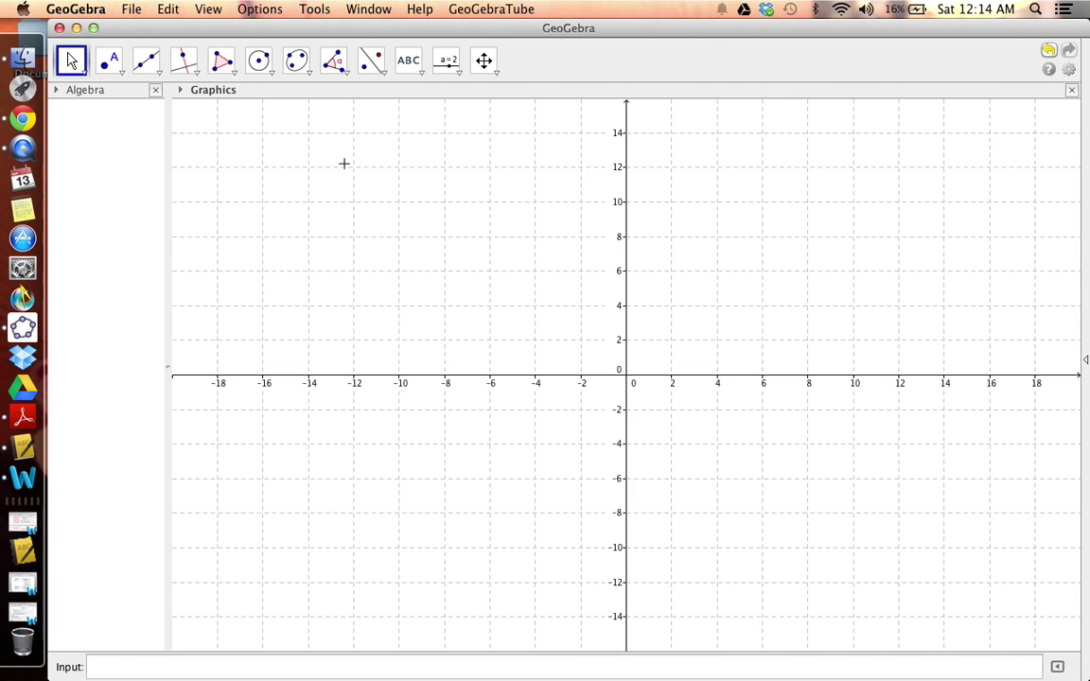
left_click(106, 63)
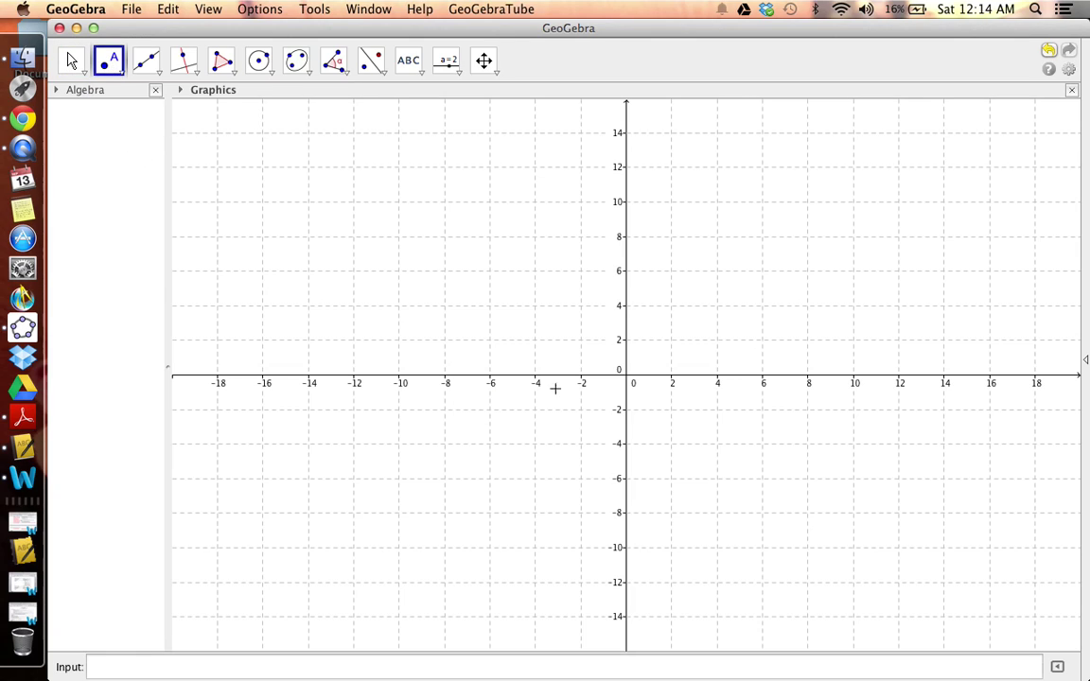
left_click(671, 304)
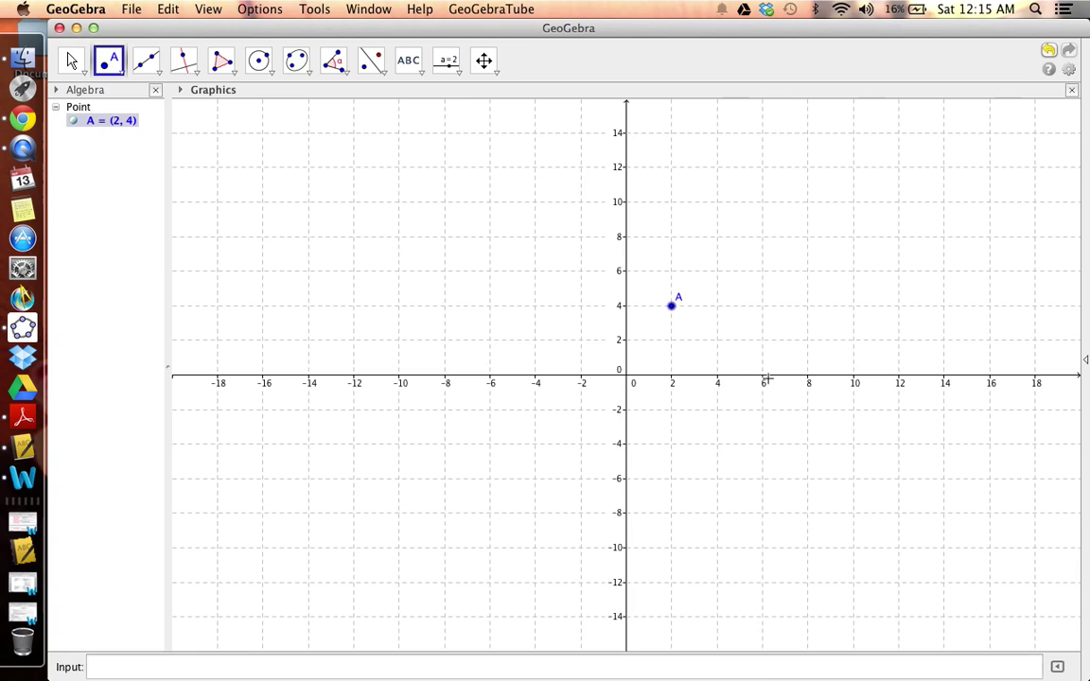
left_click(762, 306)
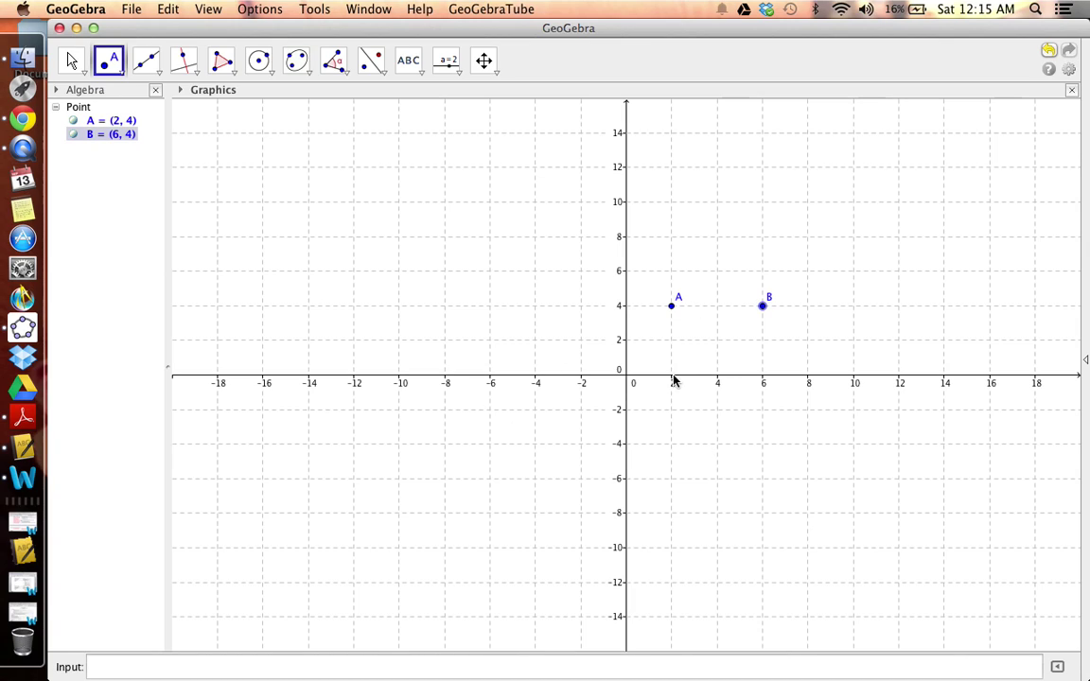
left_click(671, 202)
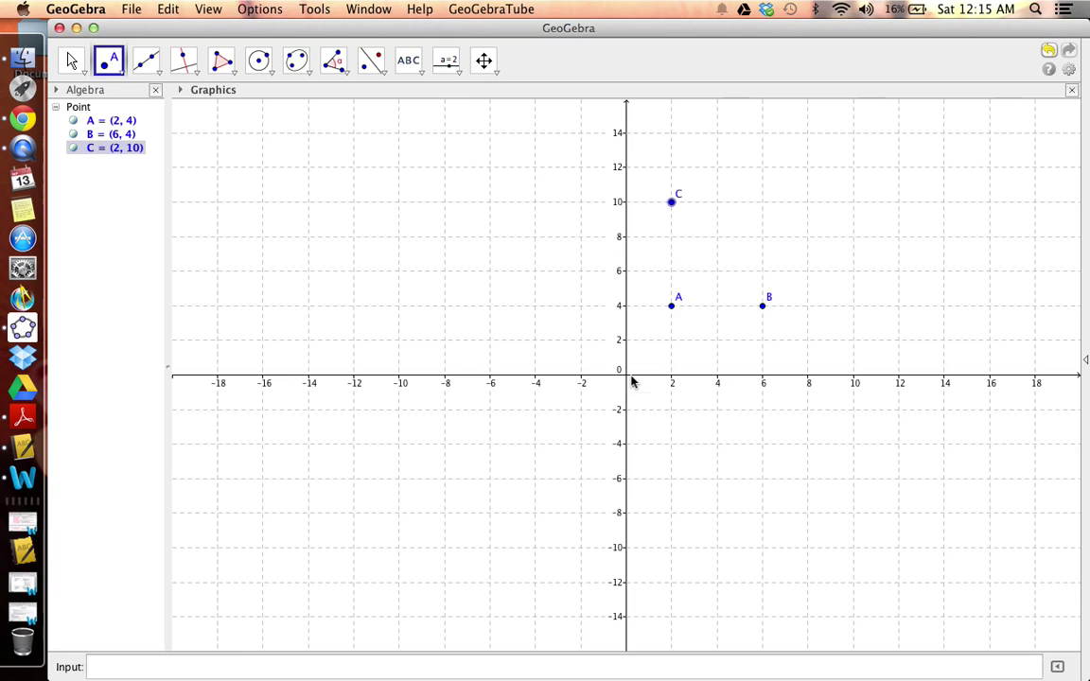
left_click(763, 202)
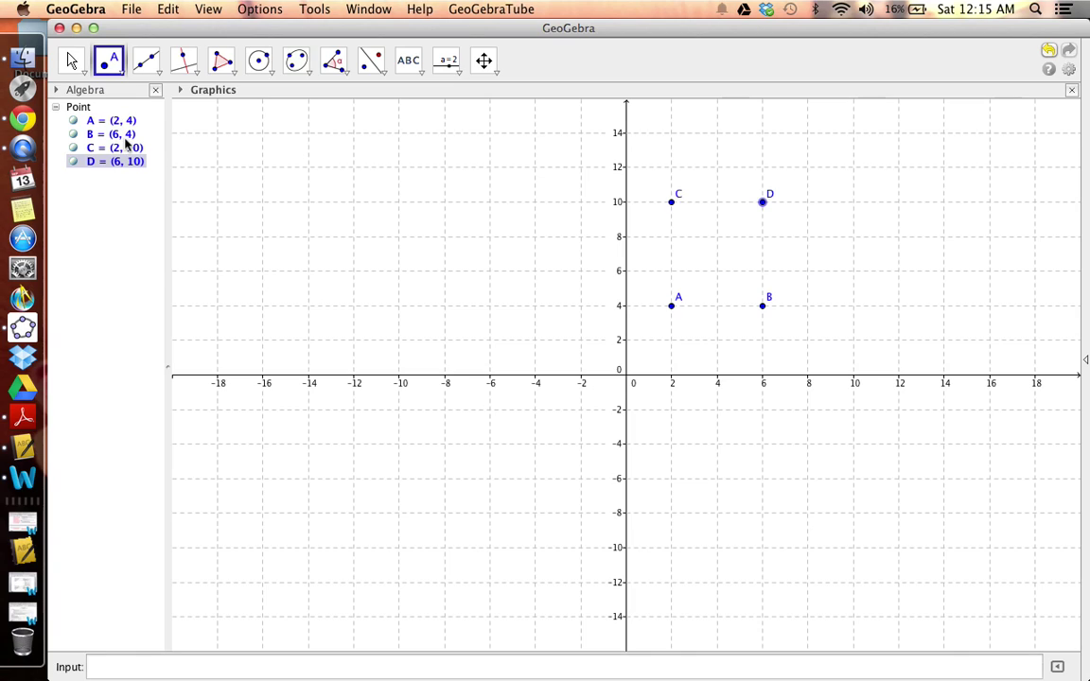
left_click(72, 60)
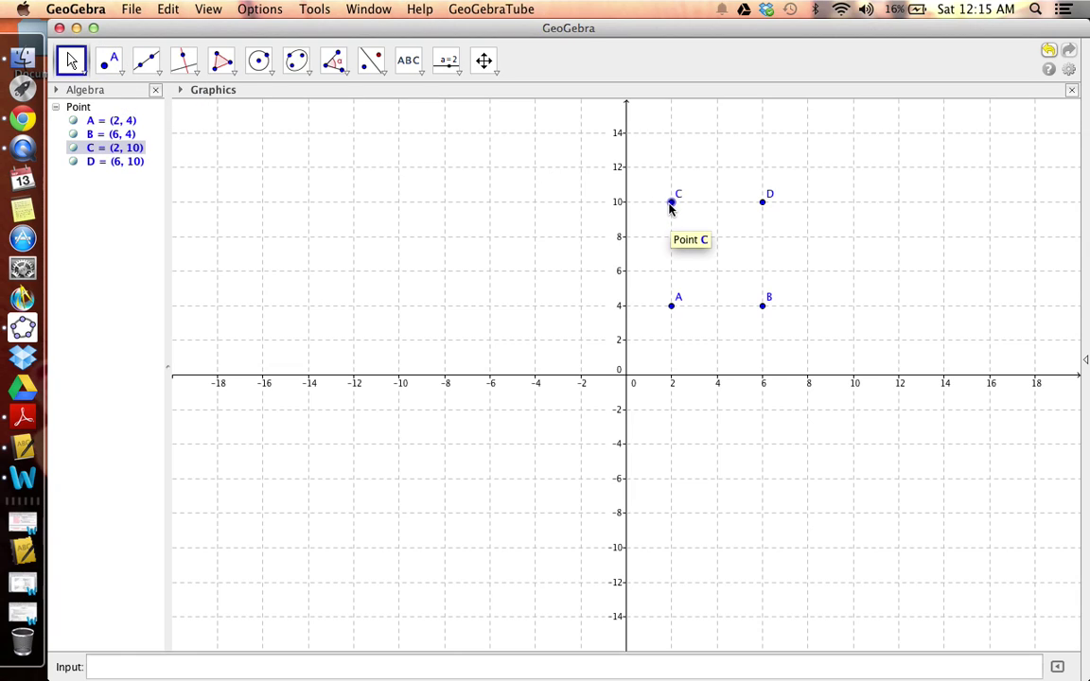
mouse_move(672, 208)
left_mouse_down()
mouse_move(683, 178)
mouse_move(788, 139)
mouse_move(849, 217)
mouse_move(559, 239)
mouse_move(652, 255)
mouse_move(672, 237)
mouse_move(670, 209)
left_mouse_up()
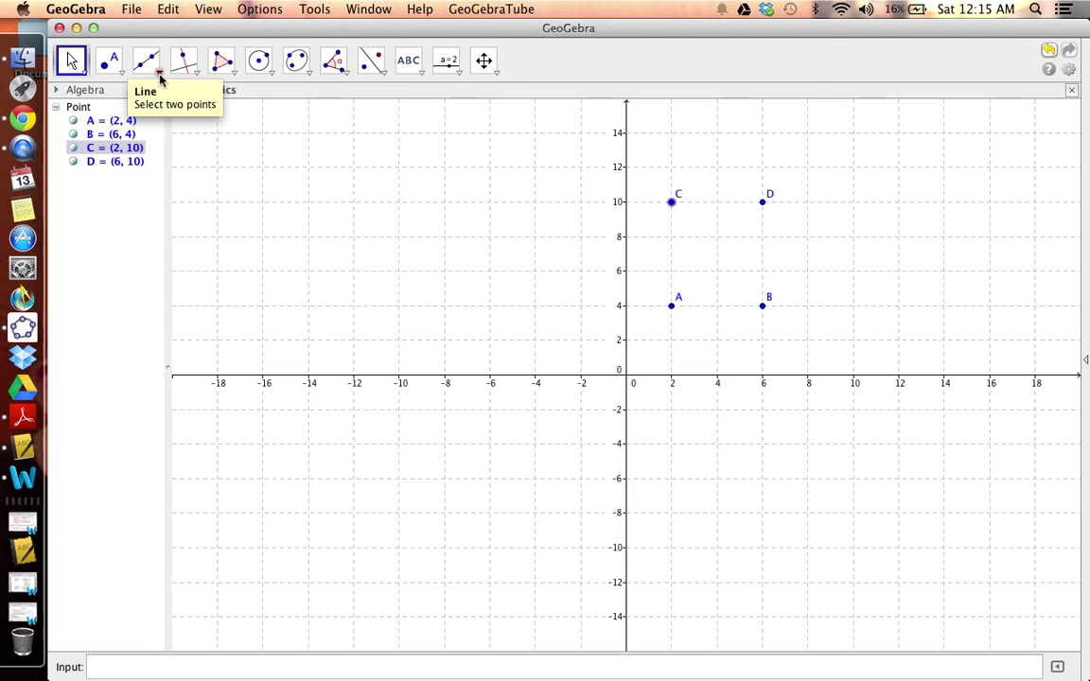
Draw a segment connecting points A and B
left_click(159, 74)
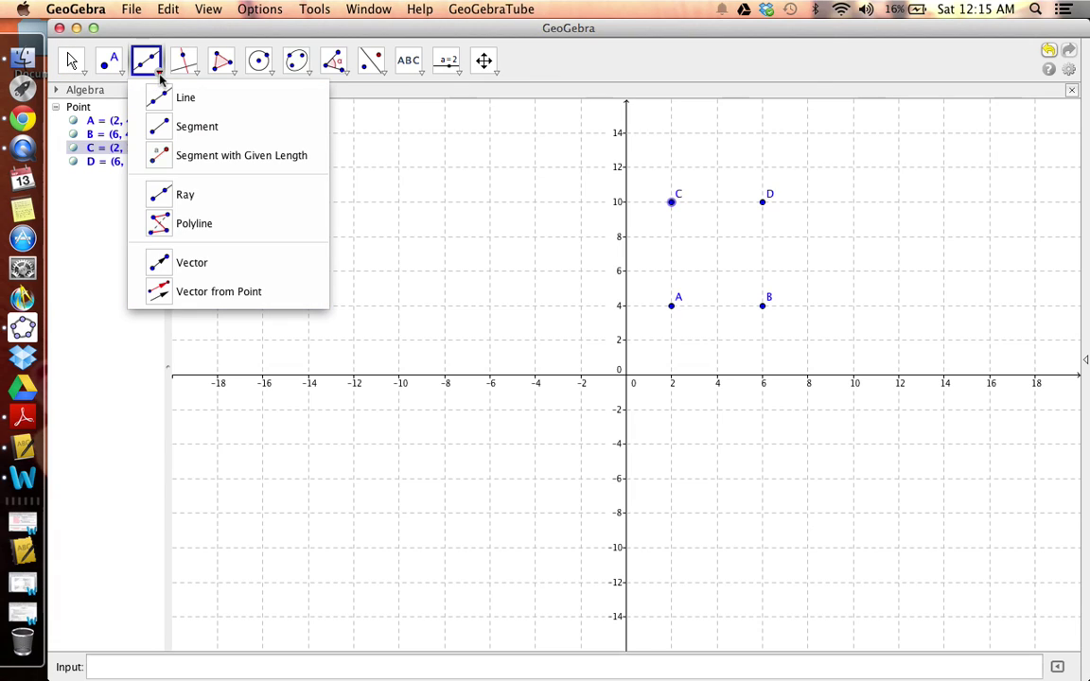
left_click(227, 124)
left_click(671, 307)
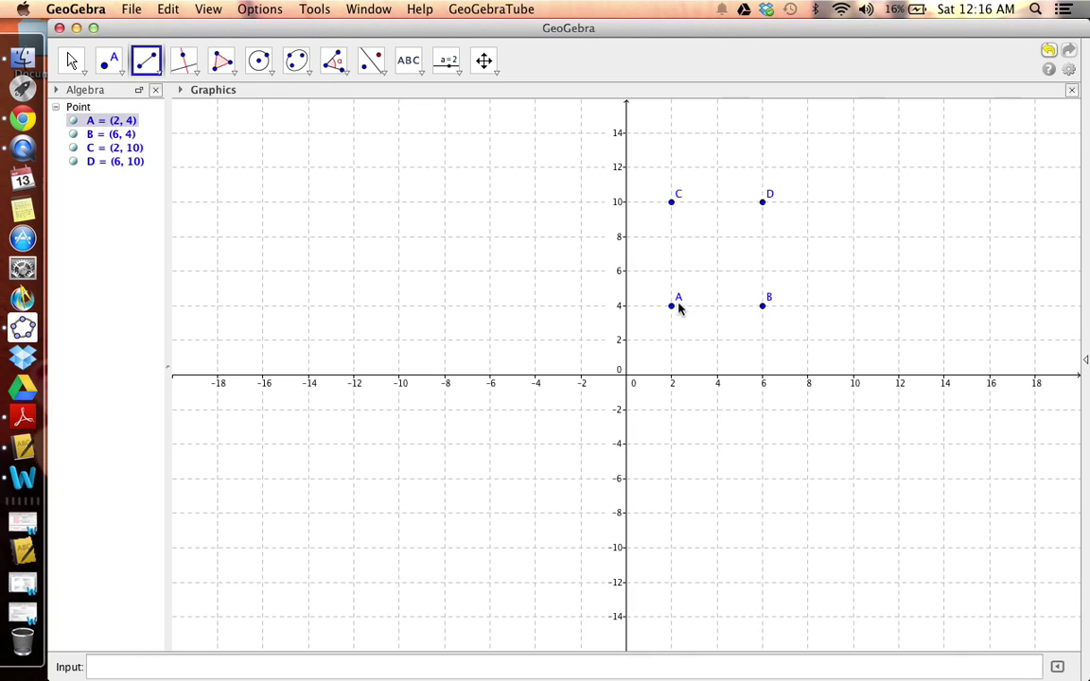
left_click(762, 306)
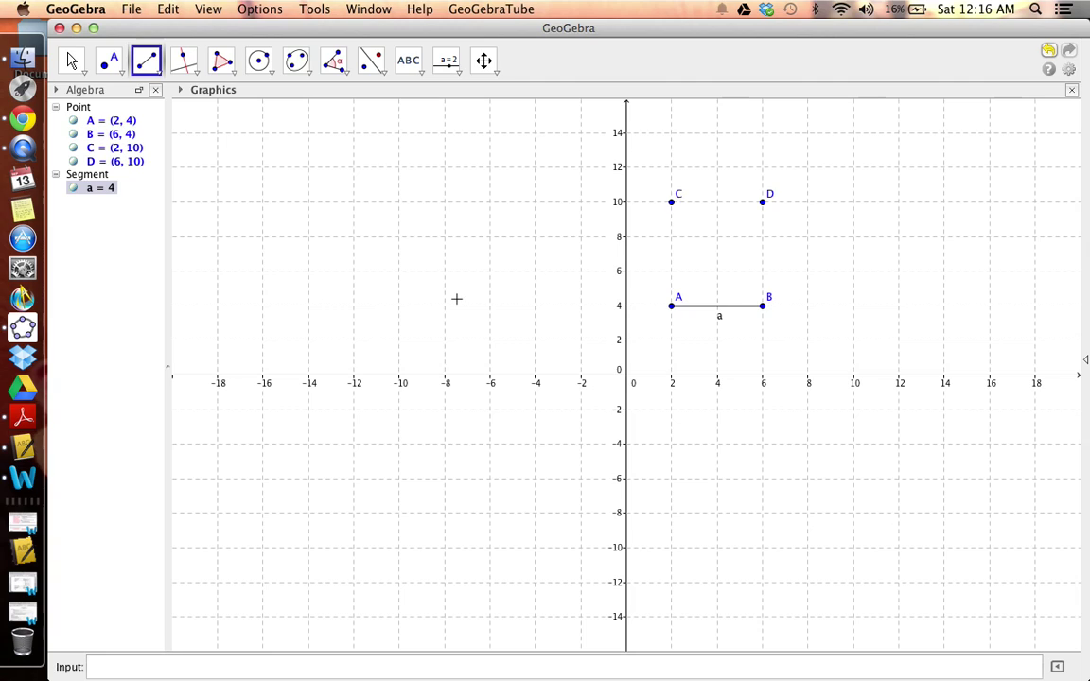
Draw an infinite line through points C and D
left_click(161, 80)
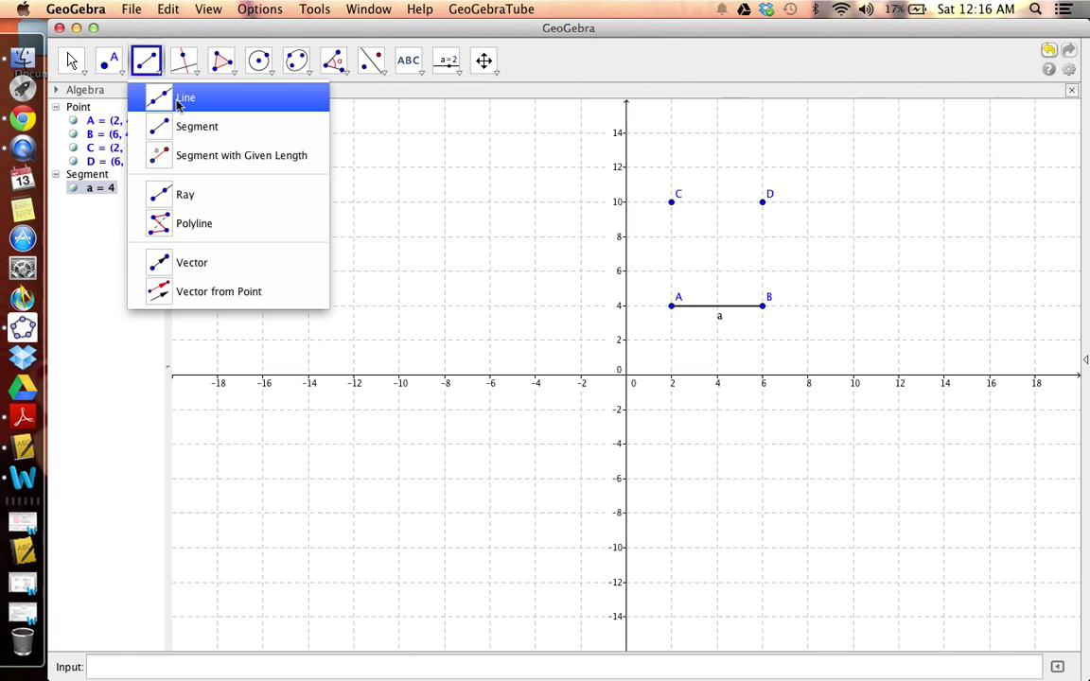
left_click(180, 99)
left_click(671, 202)
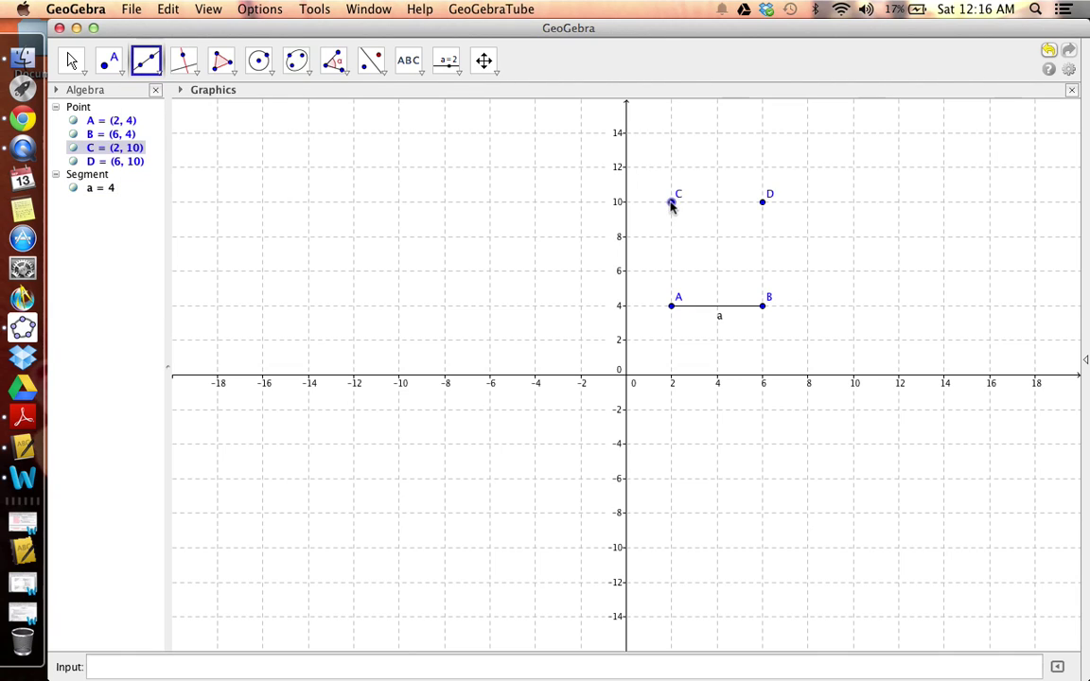
left_click(762, 204)
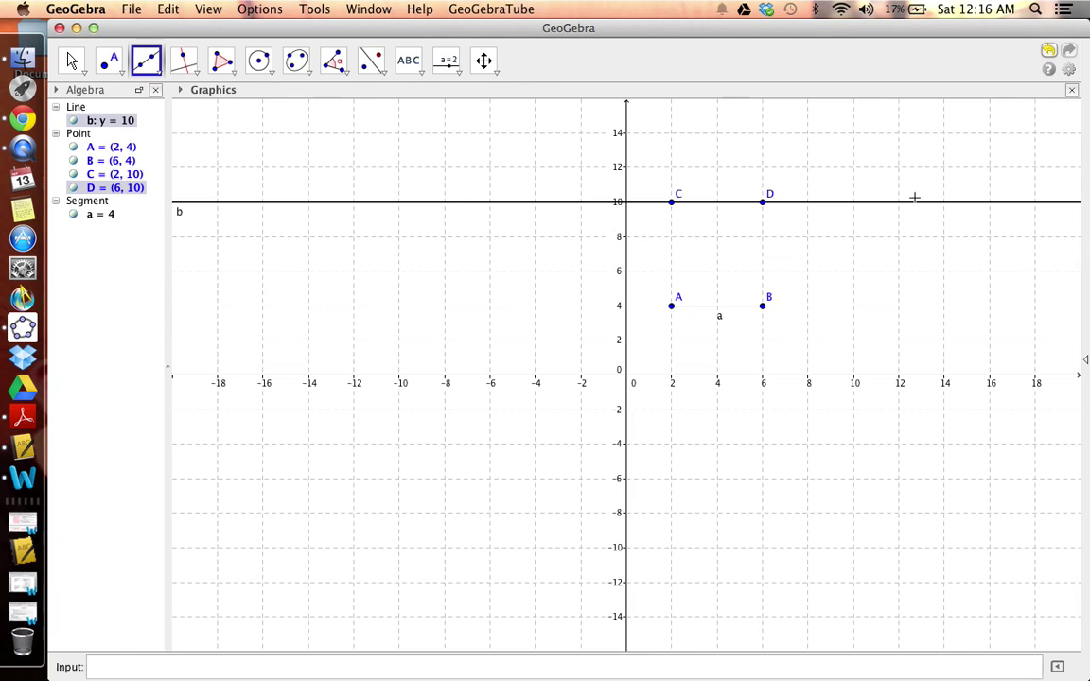
Delete the infinite line through points C and D
left_click(70, 61)
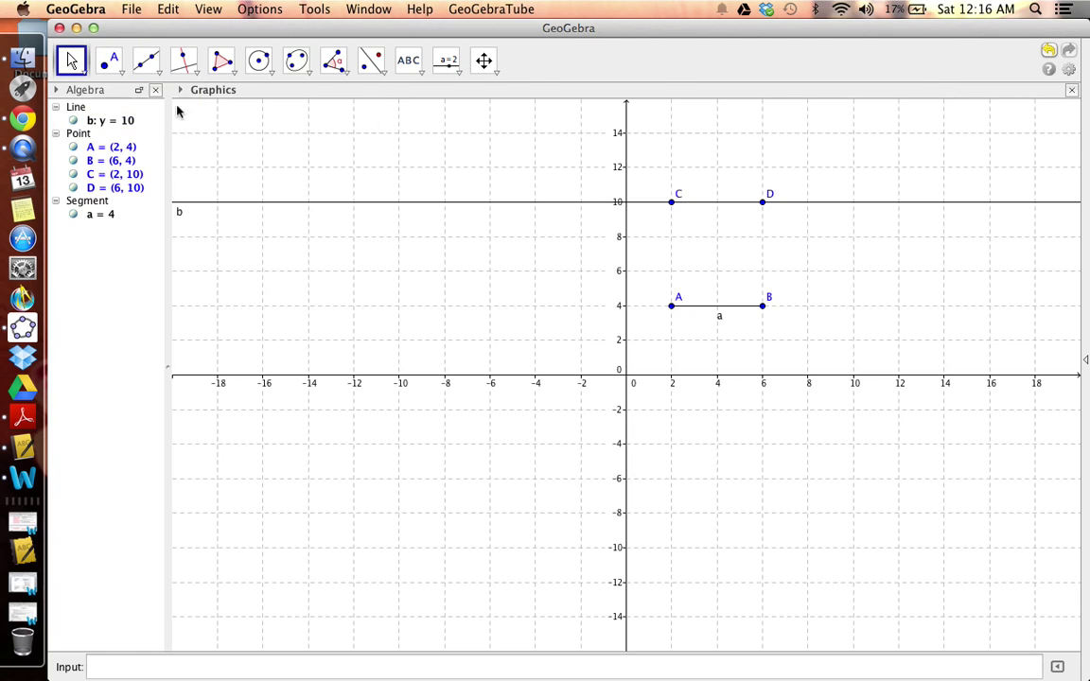
left_click(320, 202)
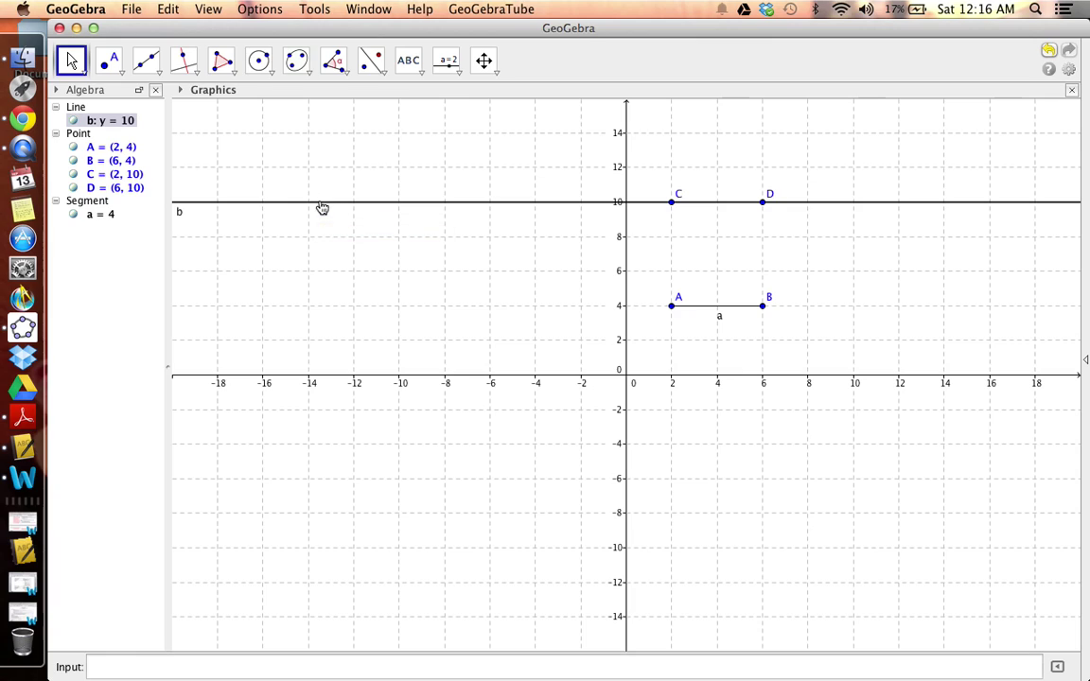
key("Delete")
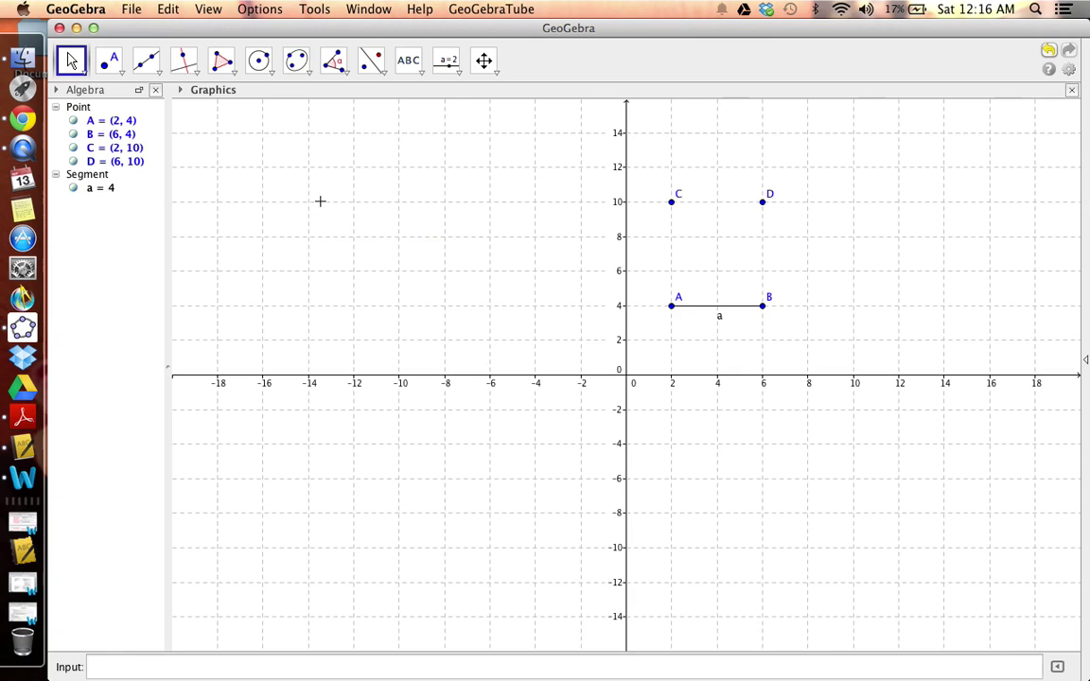
Undo both the deletion and the original drawing of the line through C and D
left_click(1049, 52)
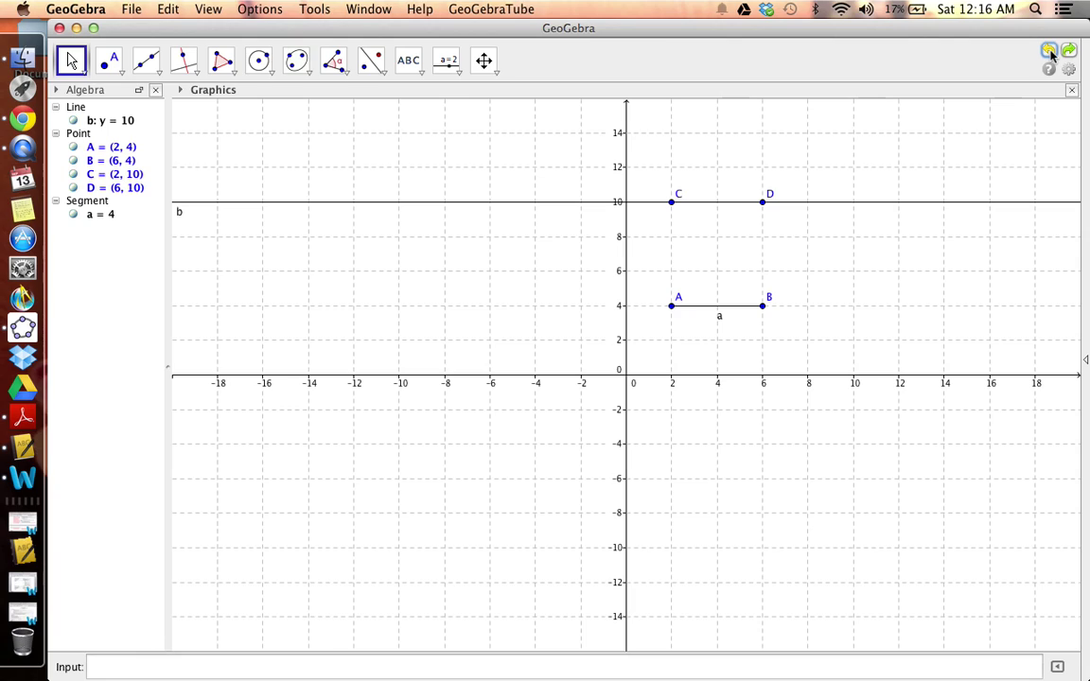
left_click(1049, 52)
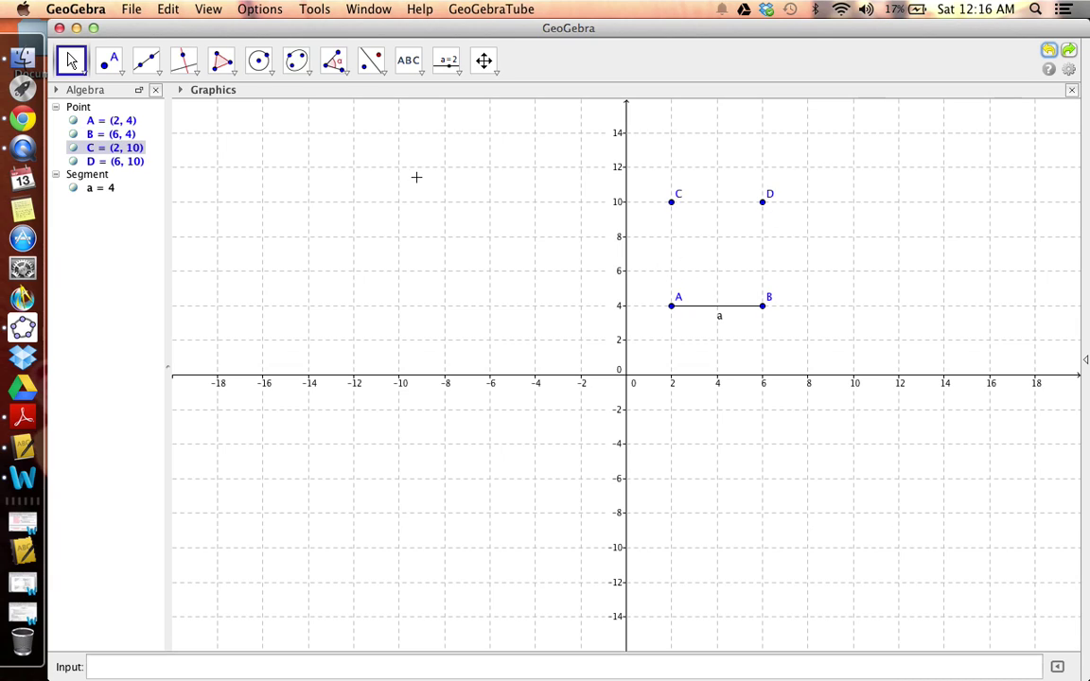
Draw segments from C to A, from C to D and from D to B to complete the rectangle
left_click(158, 75)
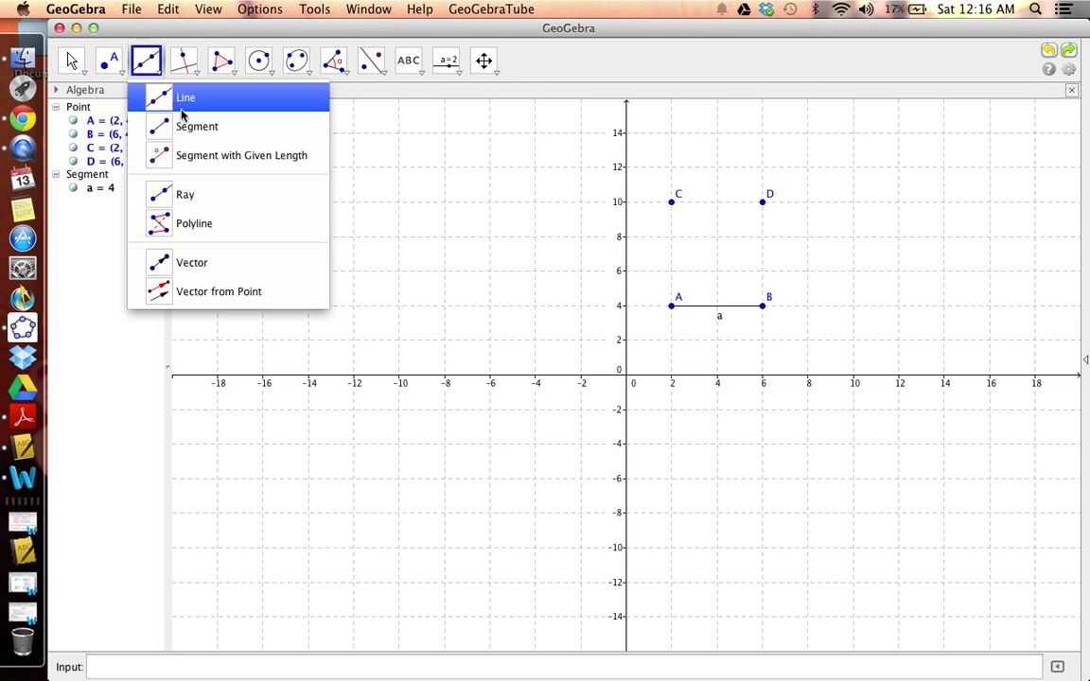
left_click(188, 127)
left_click(672, 201)
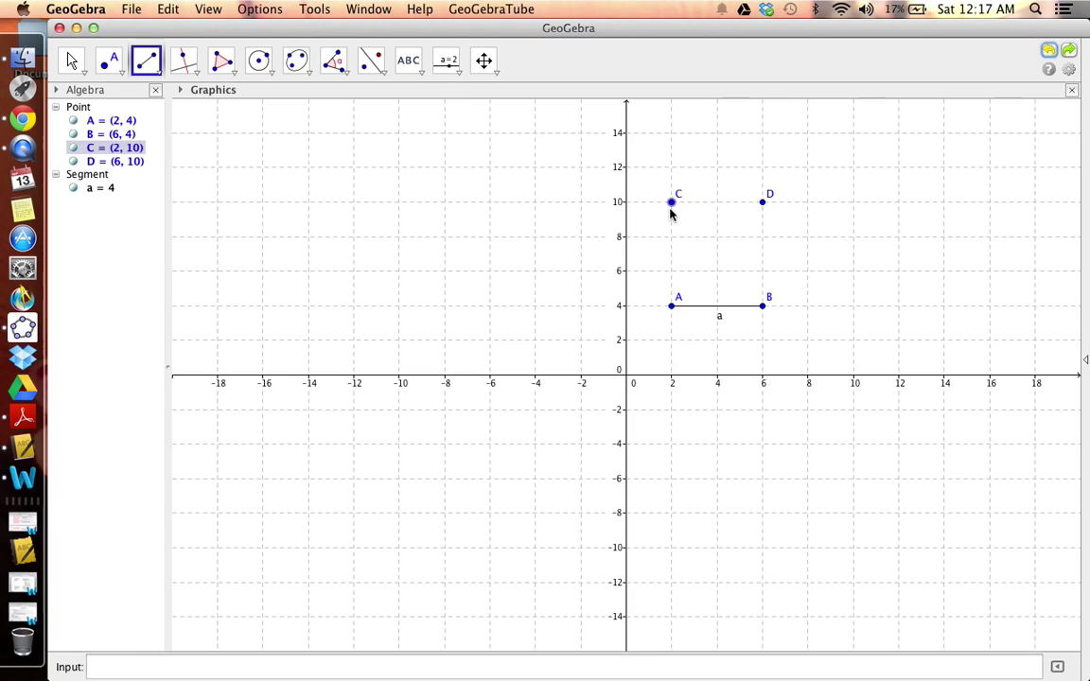
left_click(672, 305)
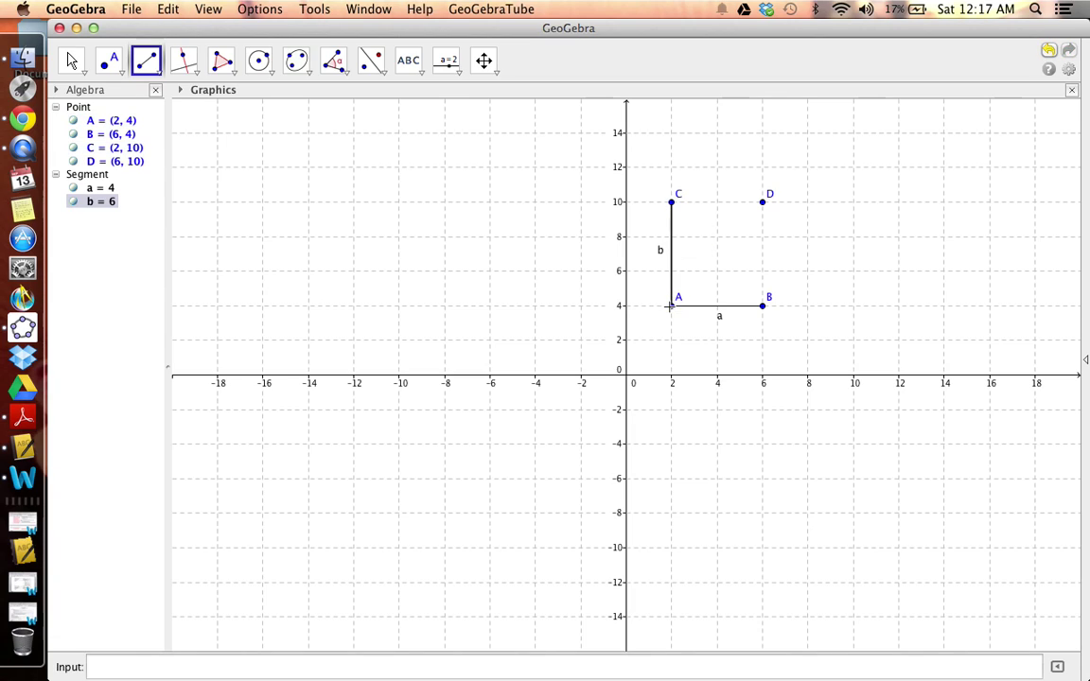
left_click(672, 203)
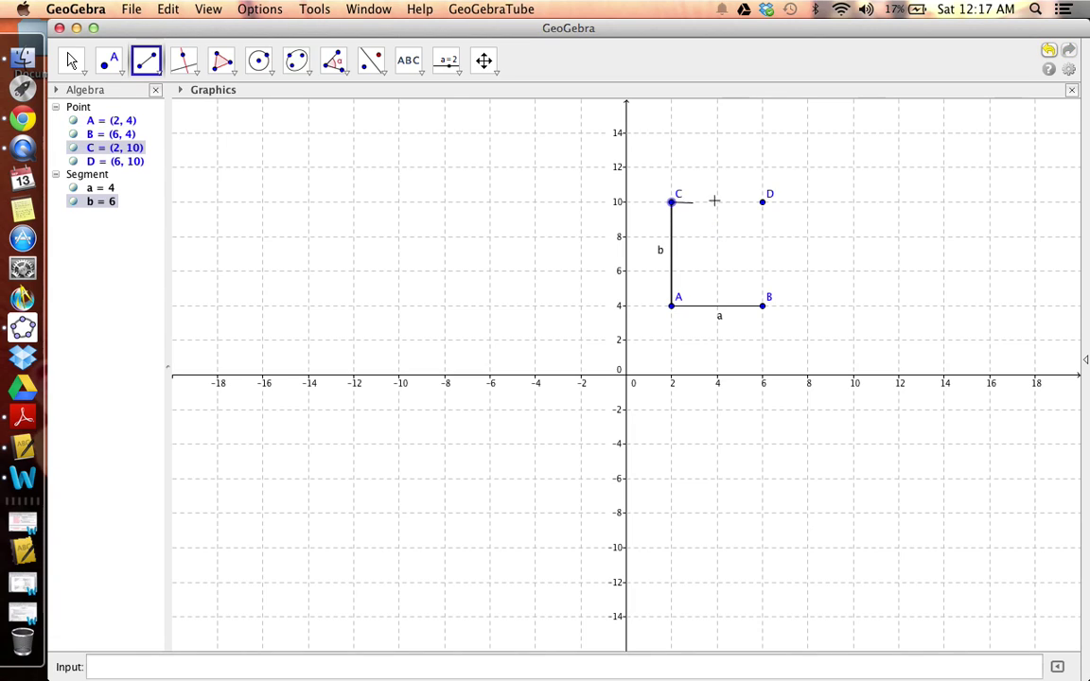
left_click(762, 202)
left_click(764, 201)
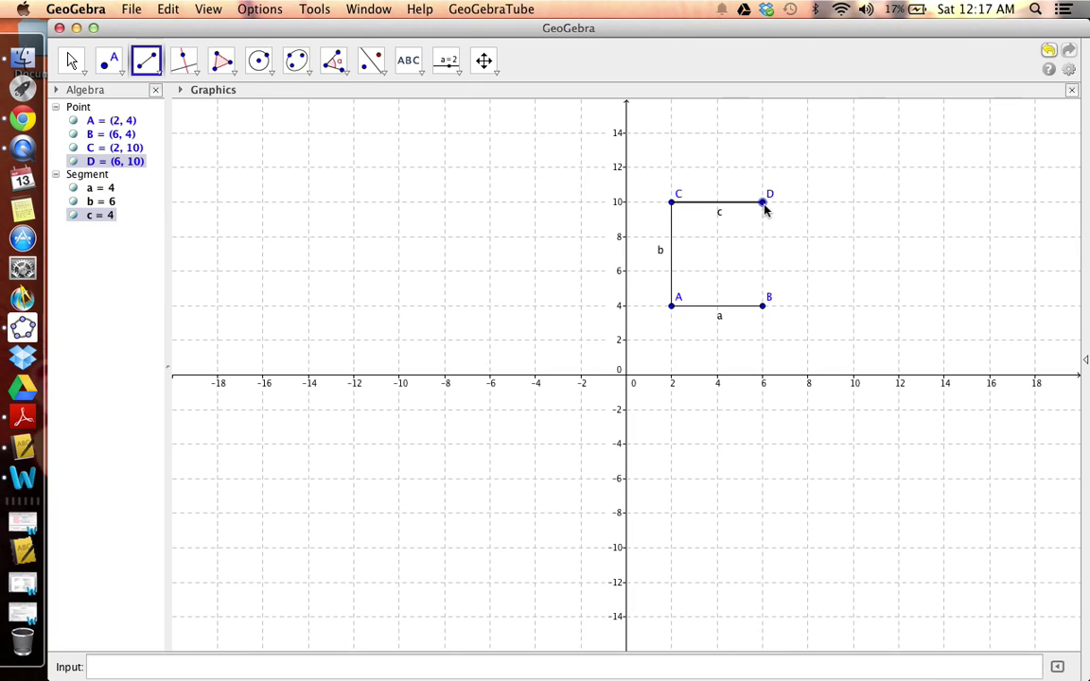
left_click(762, 304)
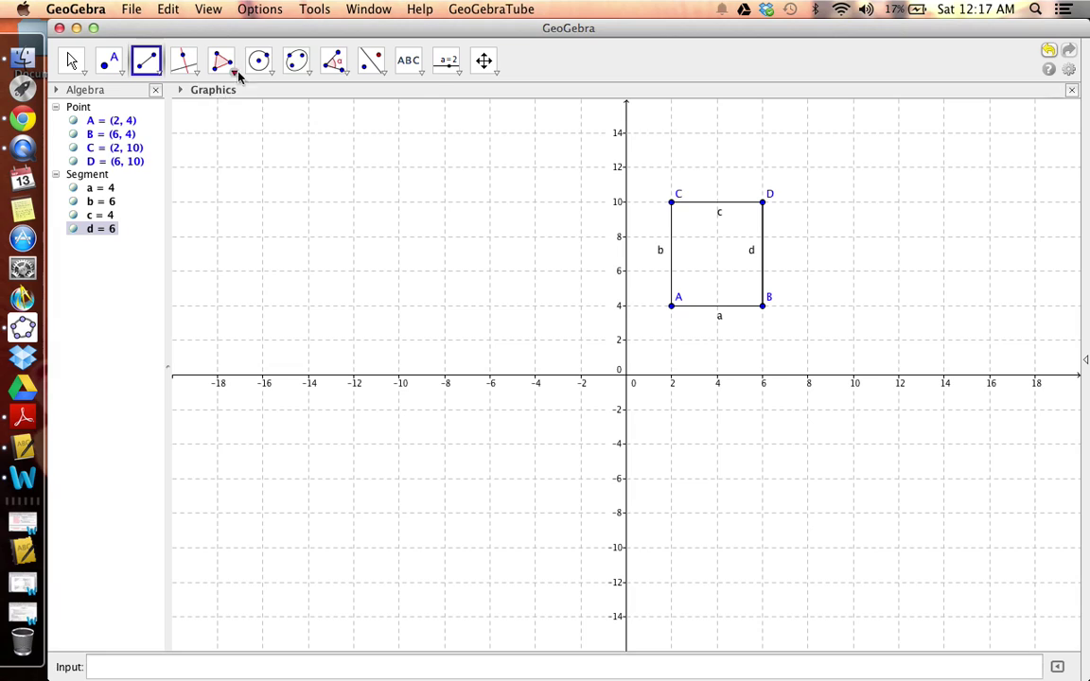
Measure the interior angle at D by picking C, D and B in that order, and undo it
left_click(347, 79)
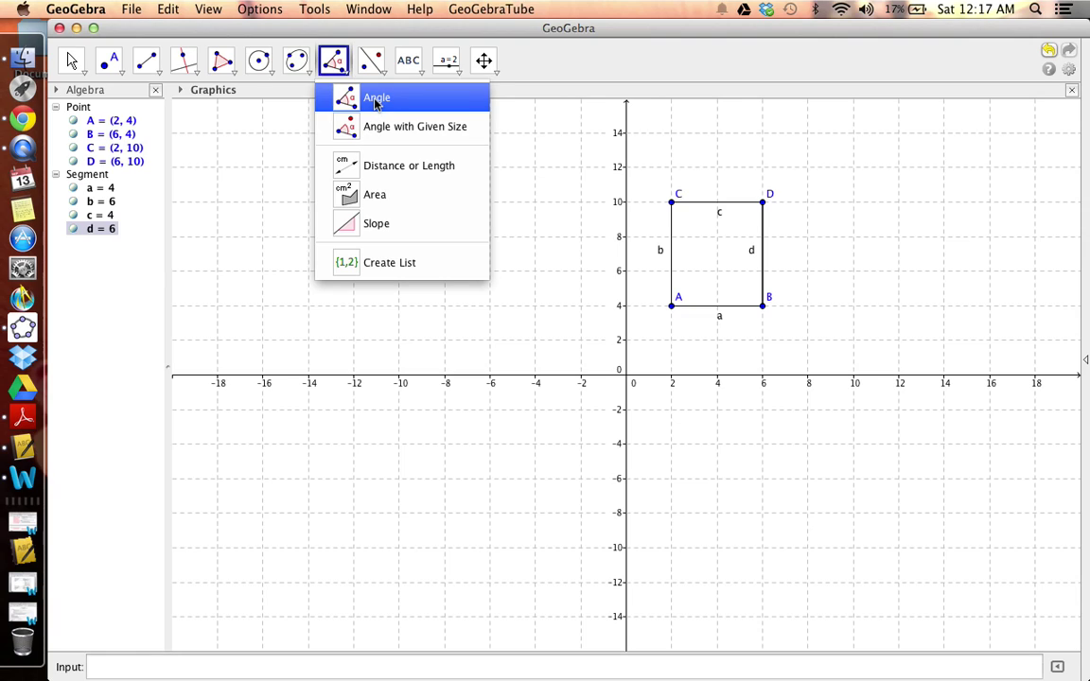
left_click(376, 101)
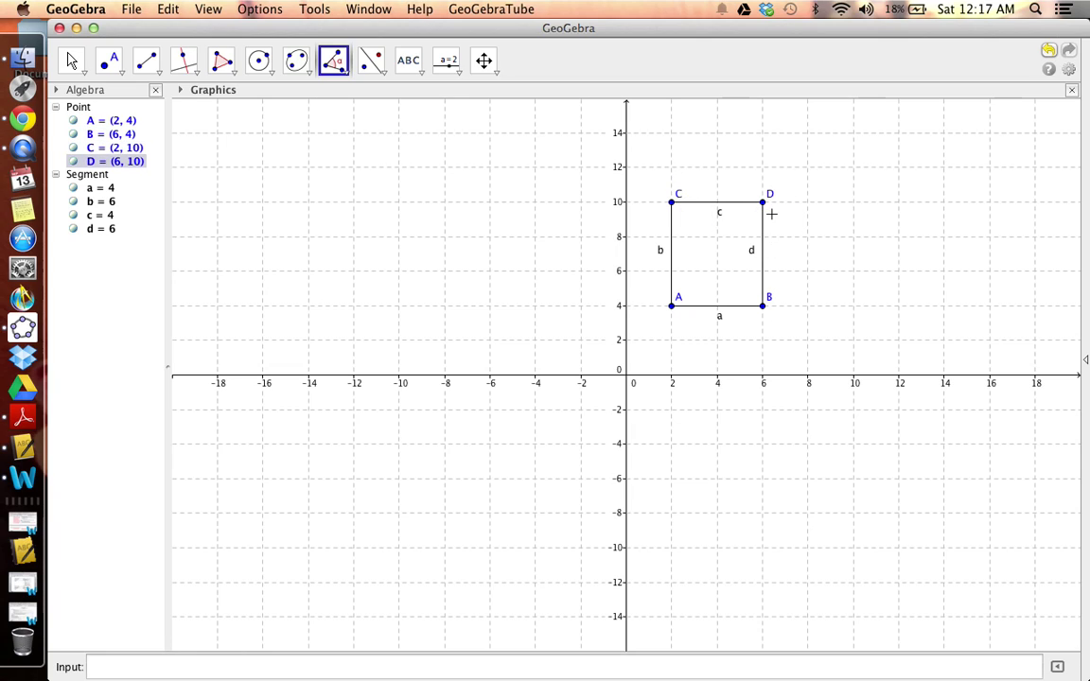
left_click(671, 202)
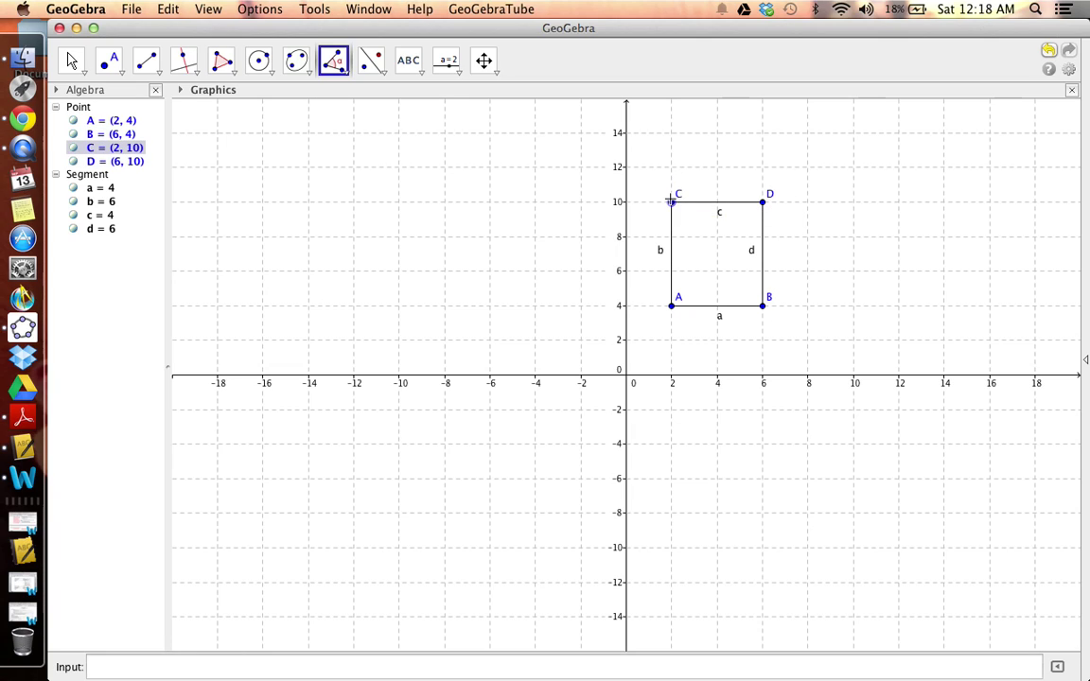
left_click(762, 203)
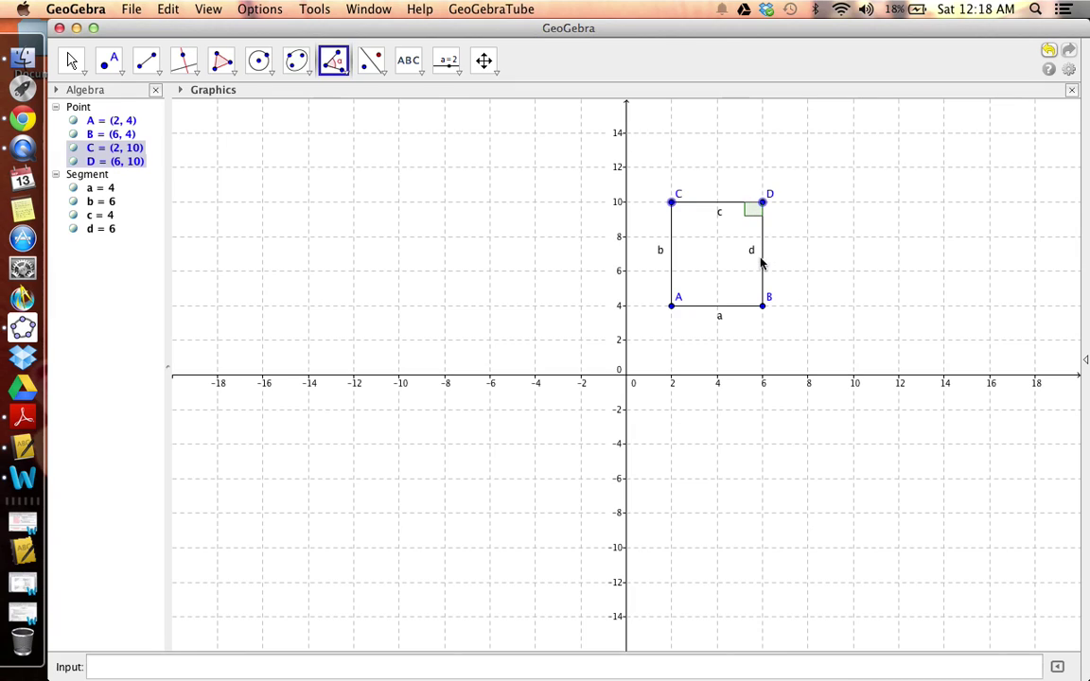
left_click(763, 305)
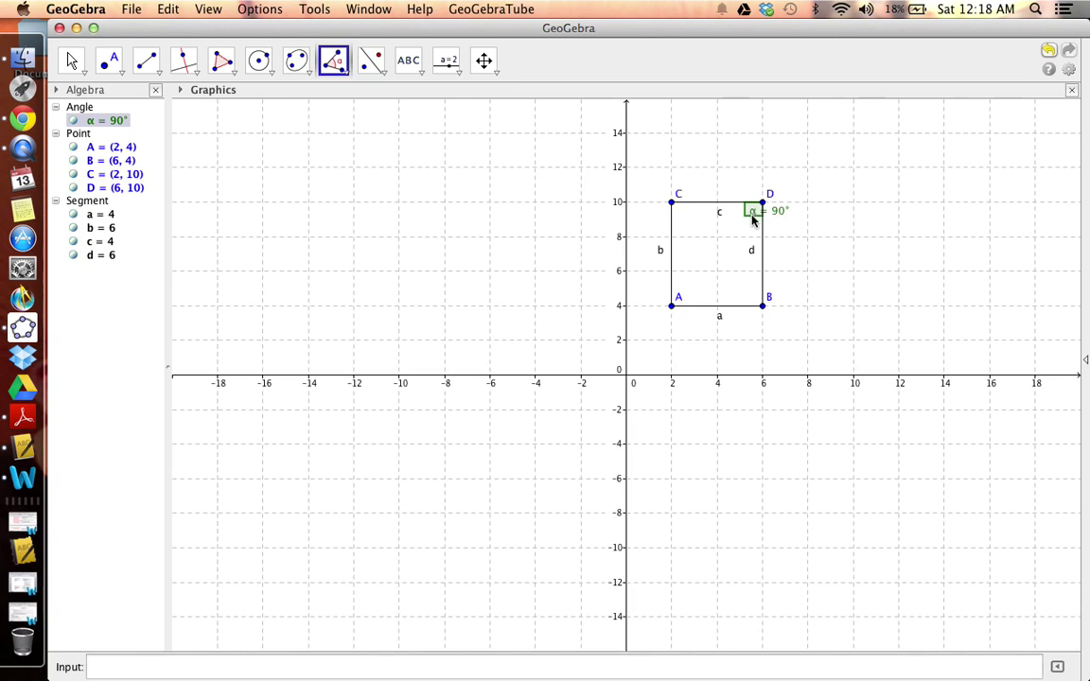
left_click(1048, 50)
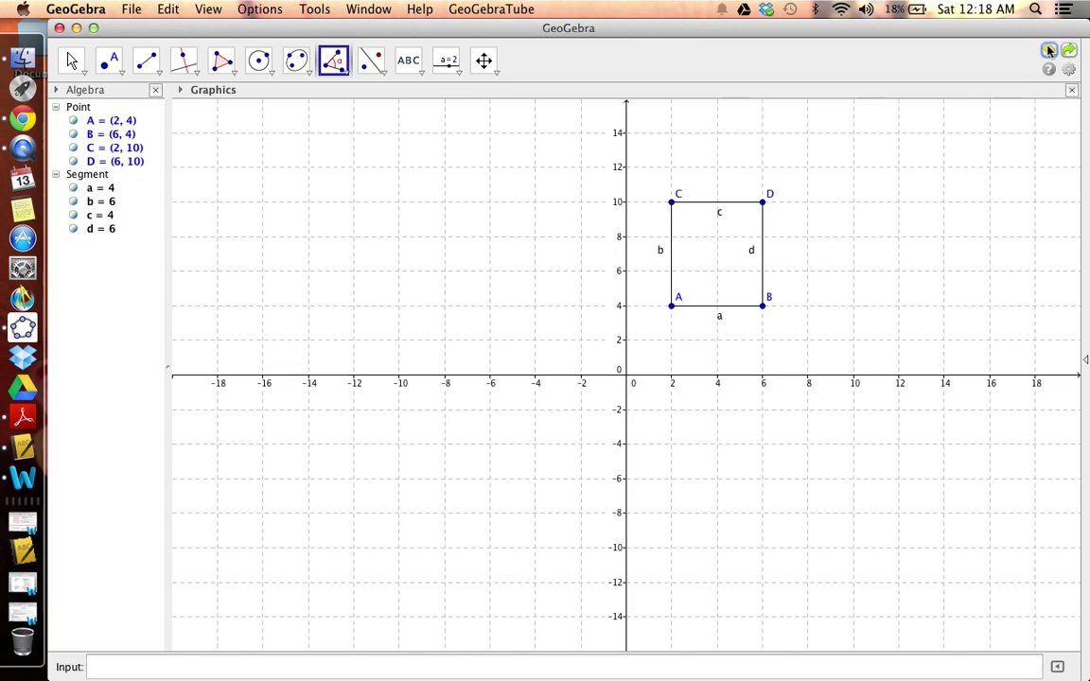
Measure the angle at D in the reverse order B, D, C, and undo it
left_click(763, 307)
left_click(762, 202)
left_click(671, 203)
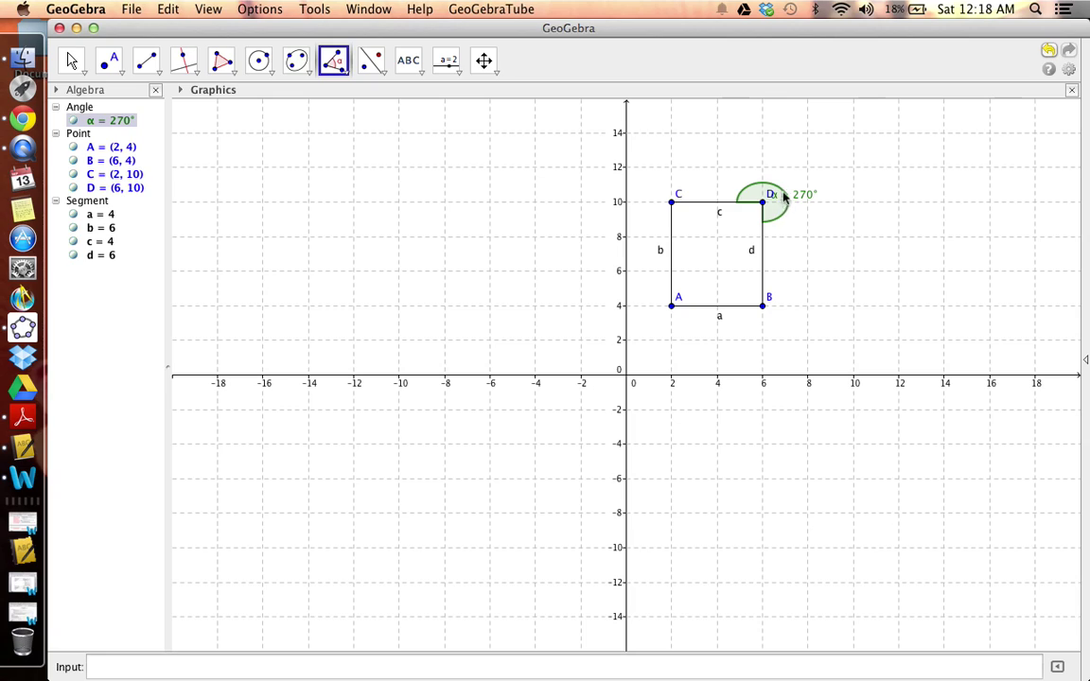
left_click(1049, 51)
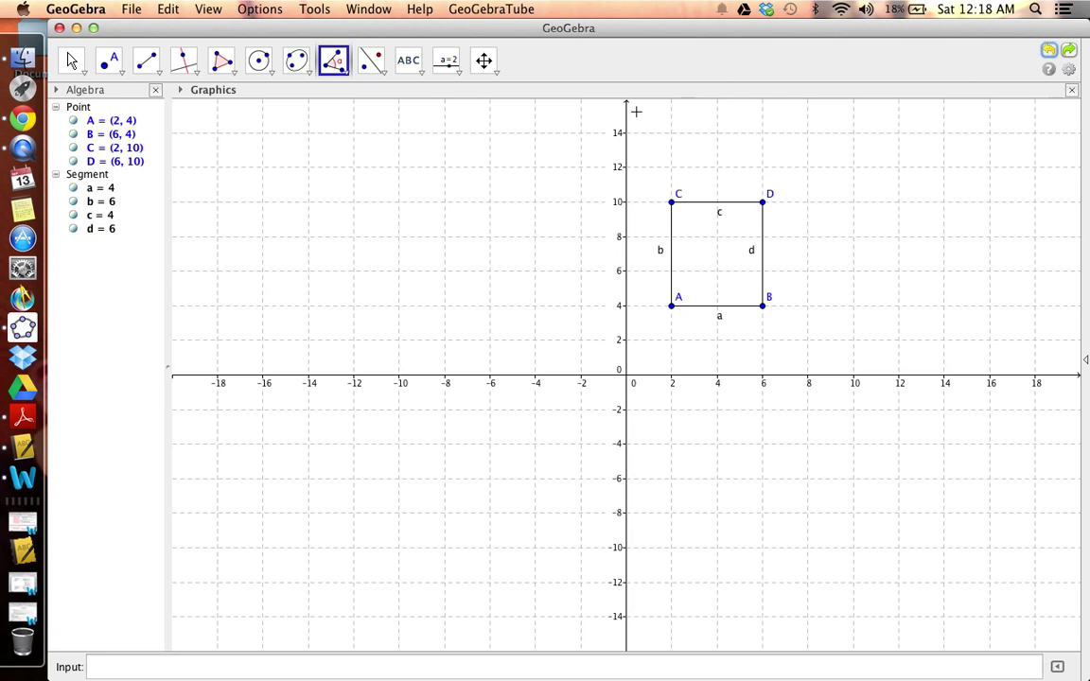
Measure the rectangle's interior angles at D and A, picking C, D, B for the first and B, A, C for the second
left_click(671, 203)
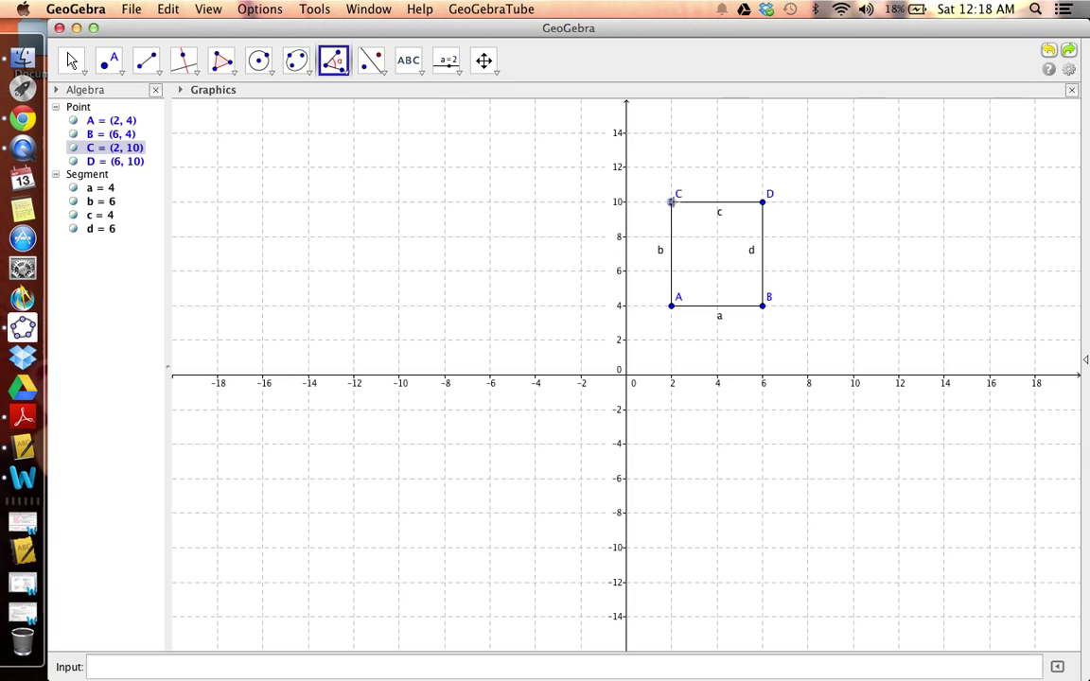
left_click(762, 203)
left_click(762, 306)
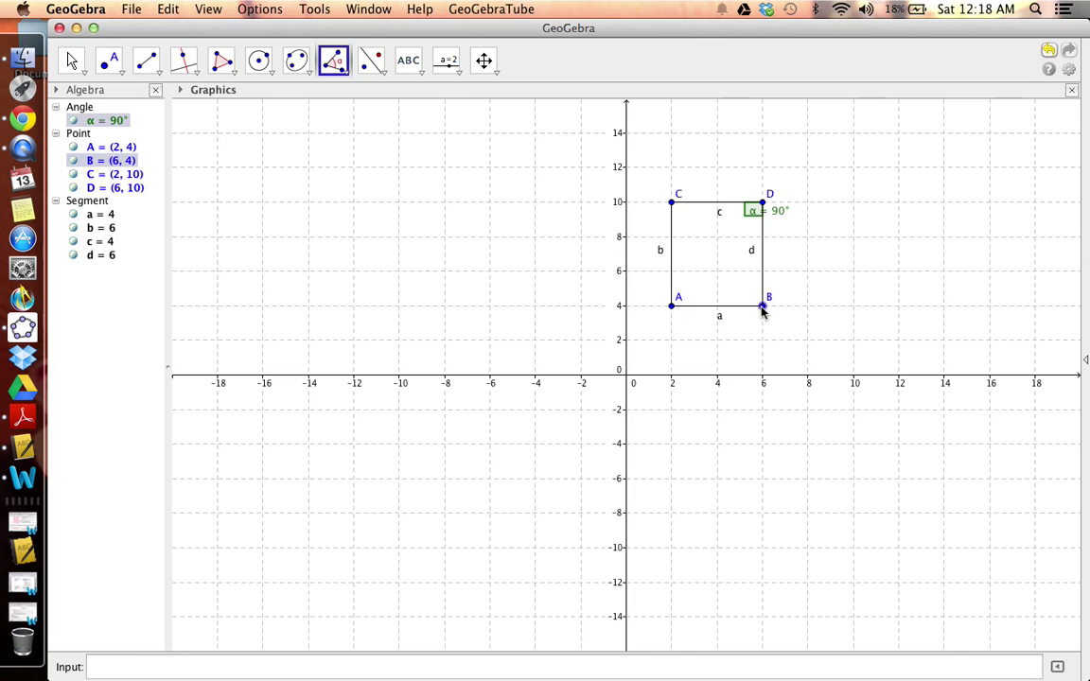
left_click(672, 306)
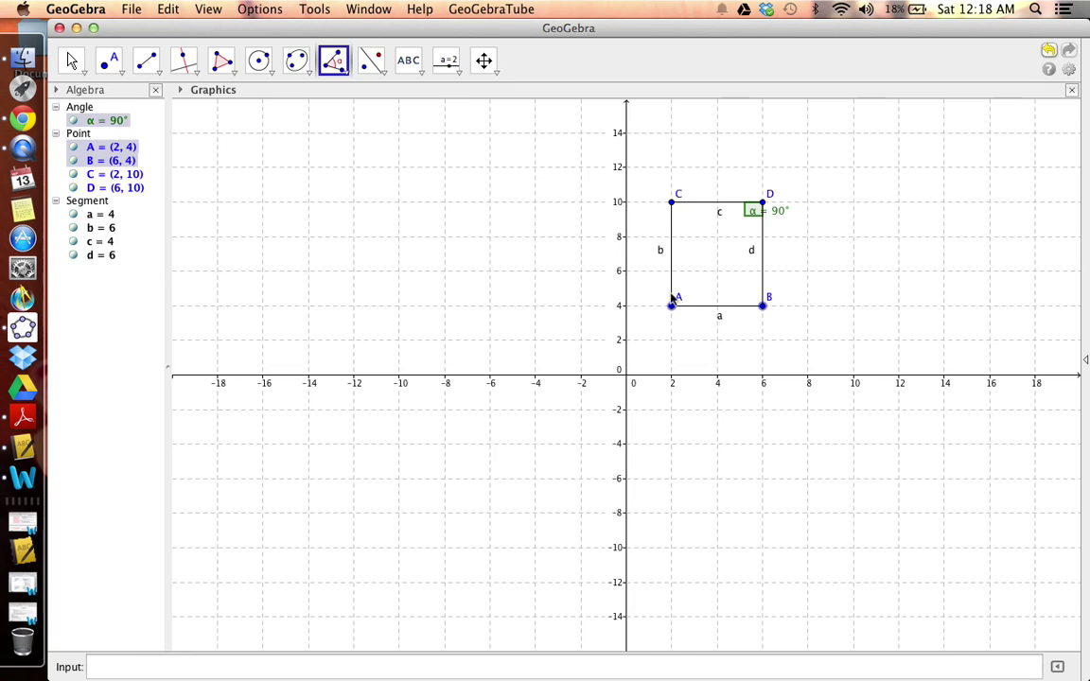
left_click(672, 203)
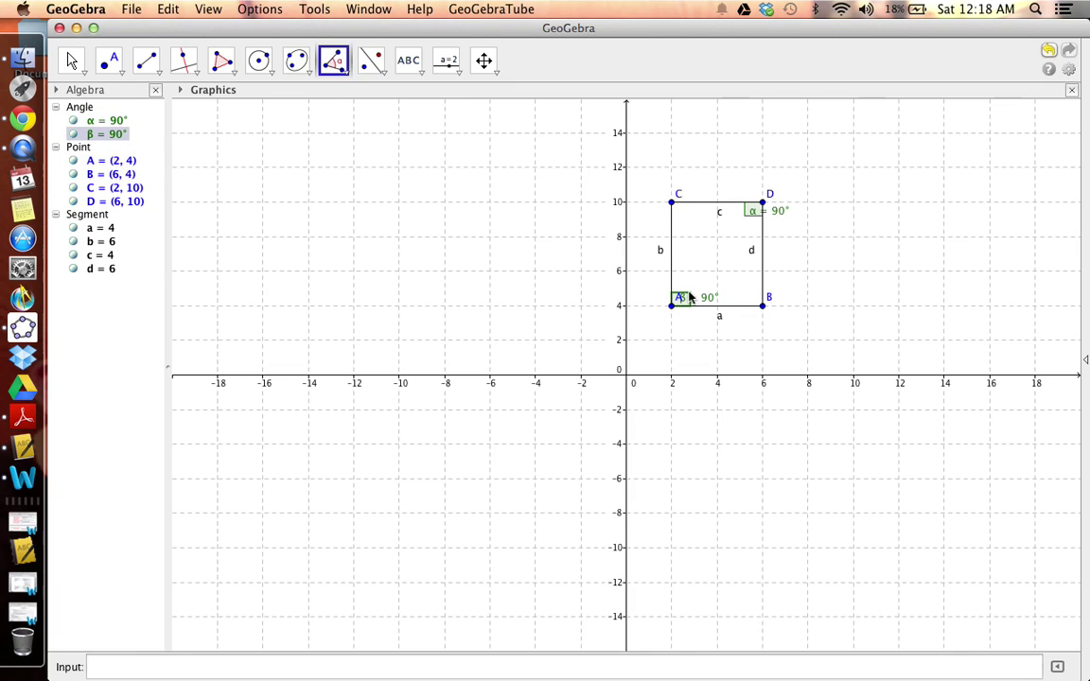
Measure the interior angles at B and C, picking D, B, A for the first and A, C, D for the second
left_click(762, 203)
left_click(763, 305)
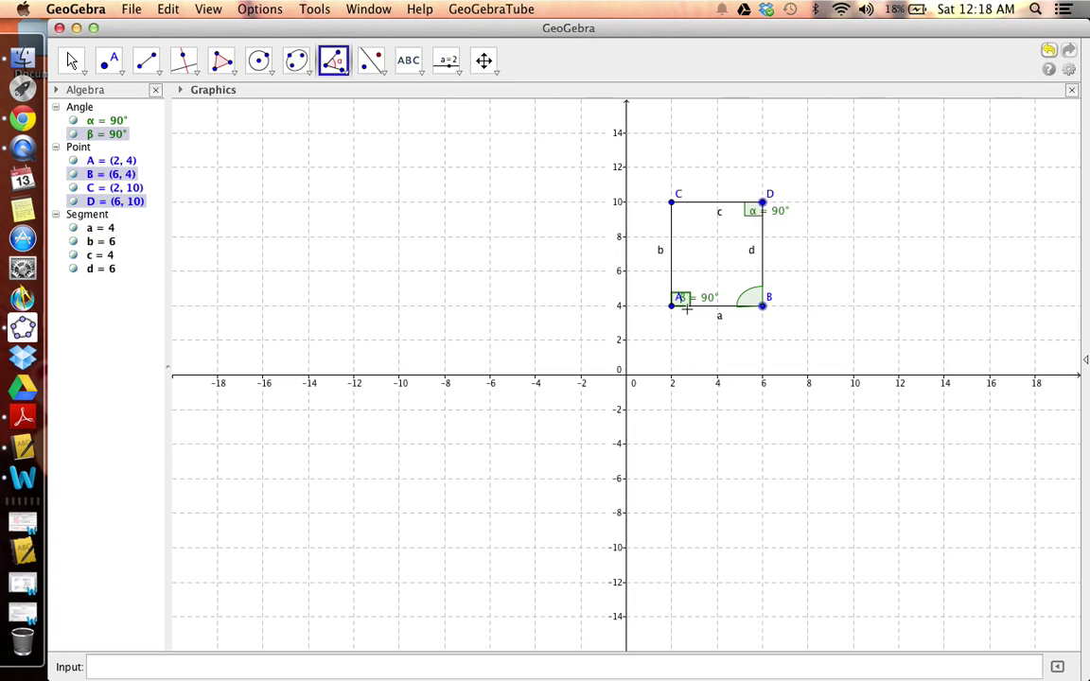
left_click(672, 306)
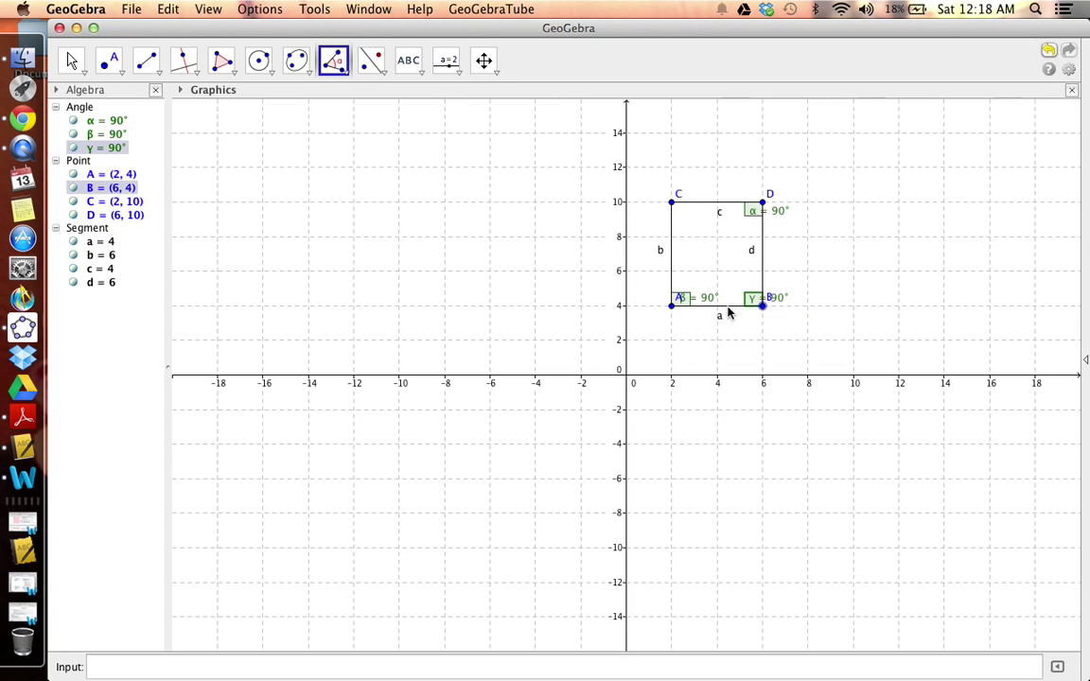
left_click(671, 306)
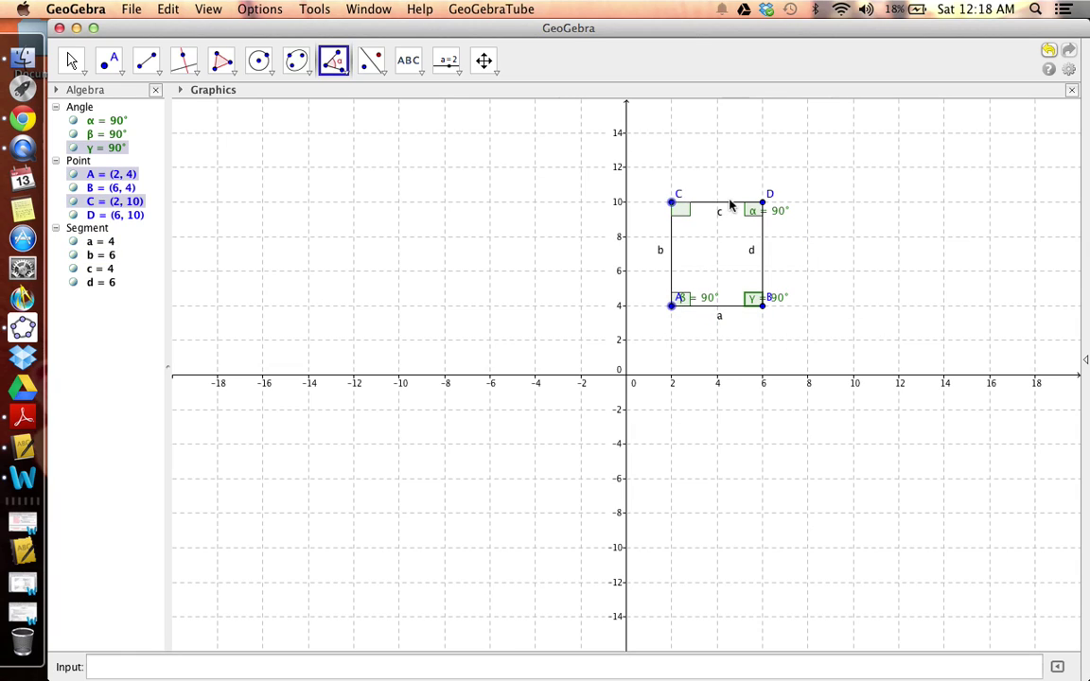
left_click(762, 203)
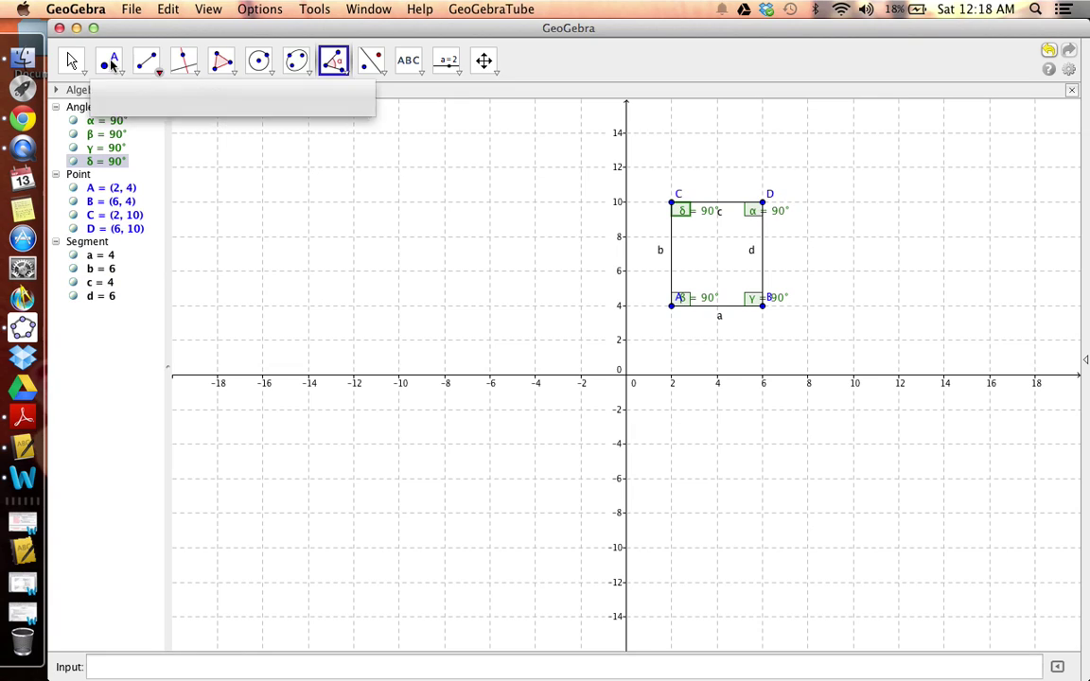
Move the angle labels clear of the corners: δ below its marker, β below A, γ above B and α outside the rectangle near D
left_click(72, 60)
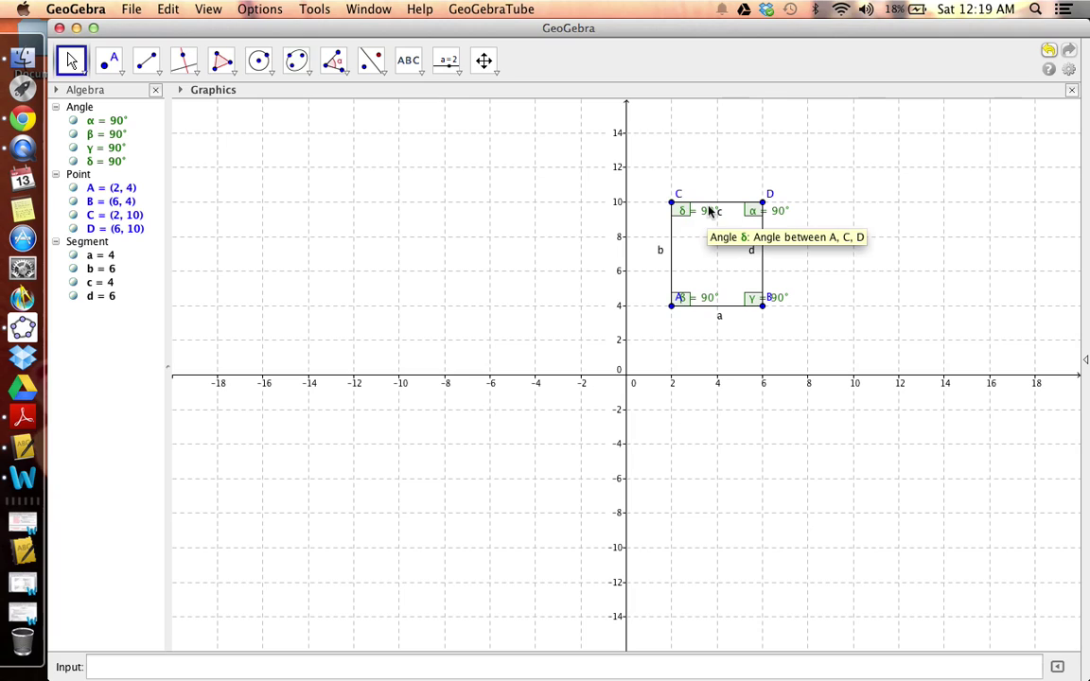
left_click_drag(710, 210, 704, 229)
left_click_drag(707, 308, 698, 318)
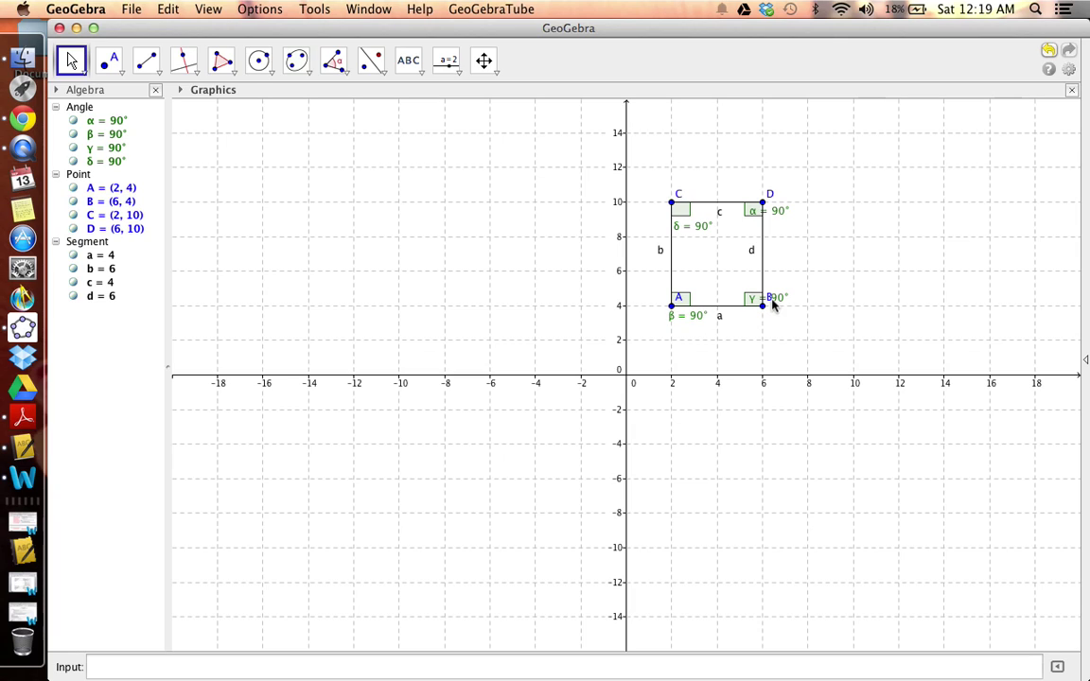
left_click_drag(771, 303, 751, 290)
left_click_drag(770, 216, 792, 225)
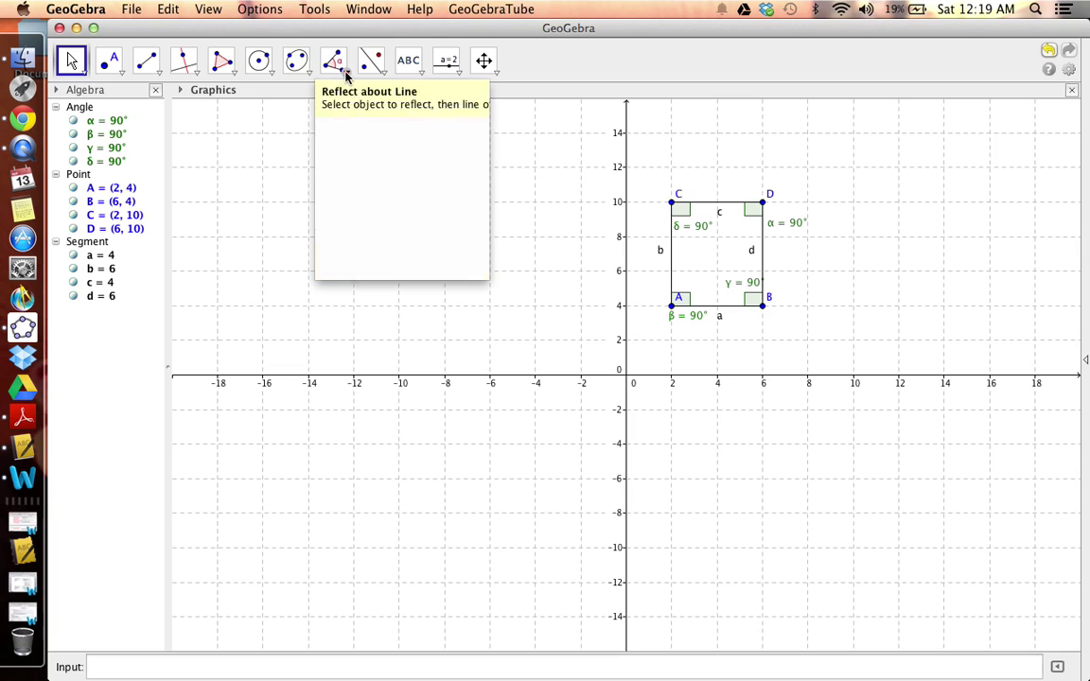
Display the lengths of all four rectangle sides with the Distance or Length tool, picking segments c, d, a and b
left_click(345, 79)
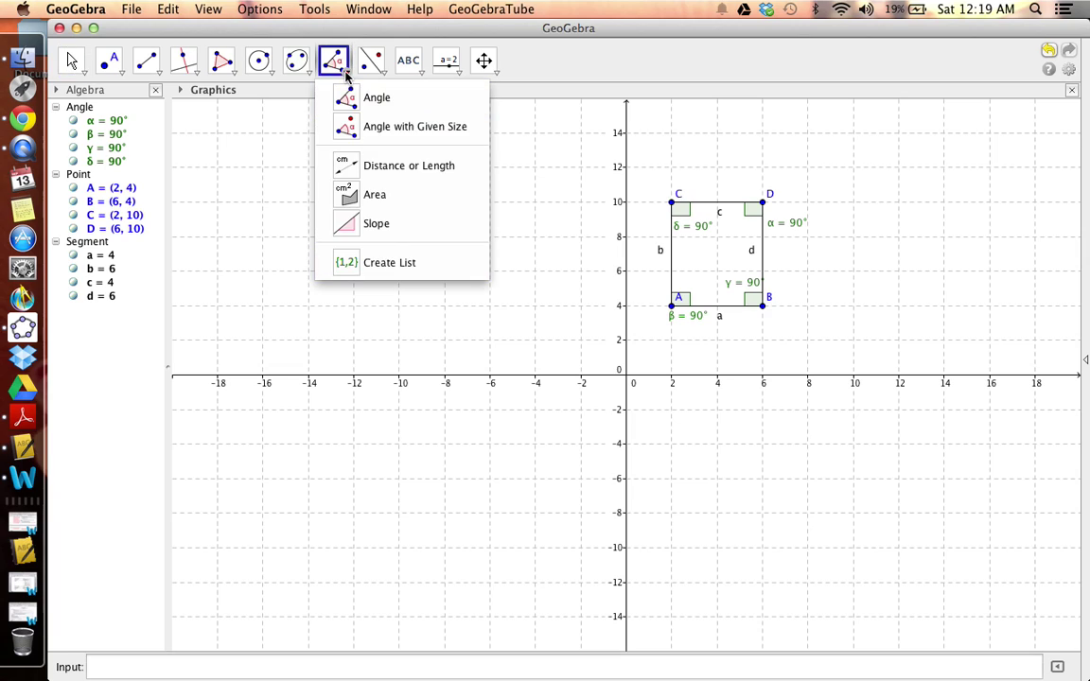
left_click(384, 166)
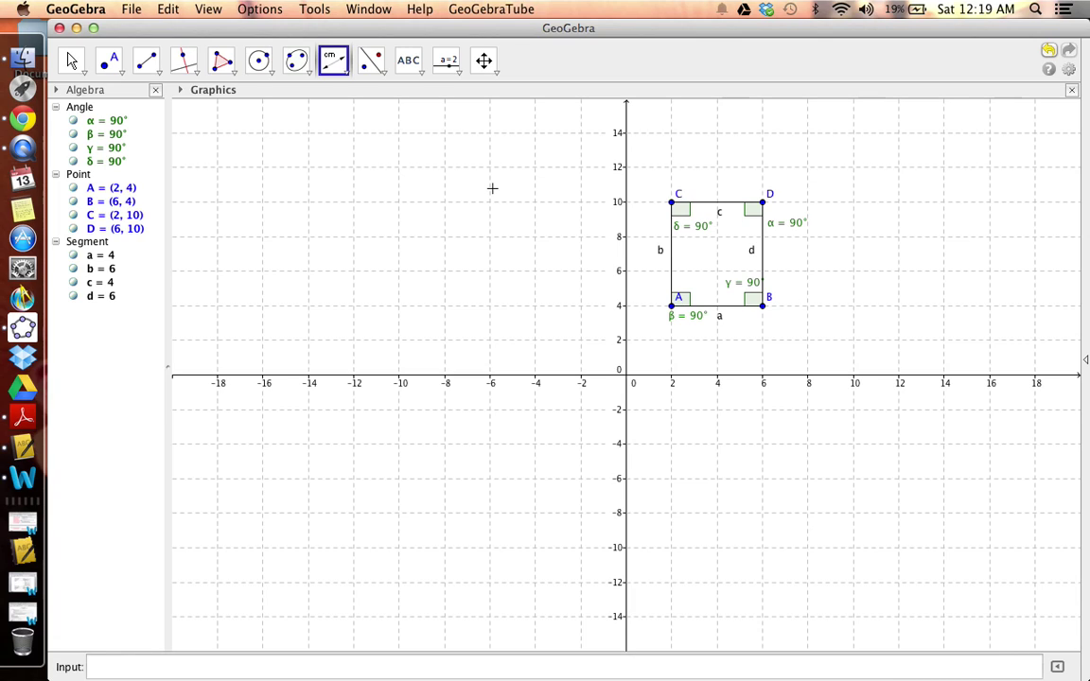
left_click(721, 204)
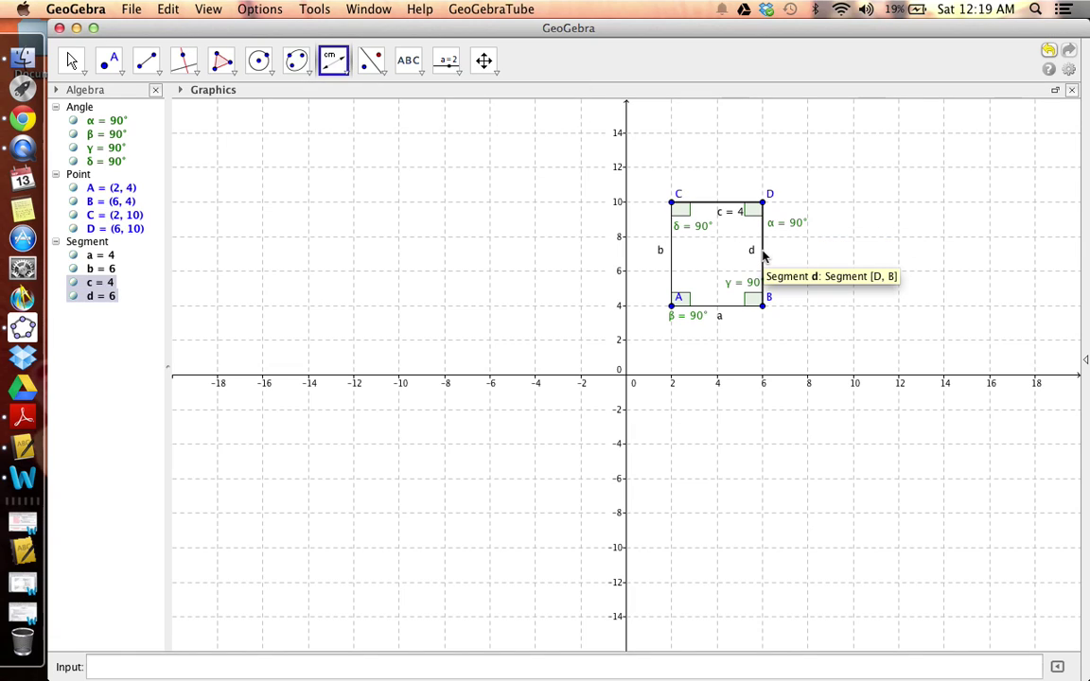
left_click(763, 251)
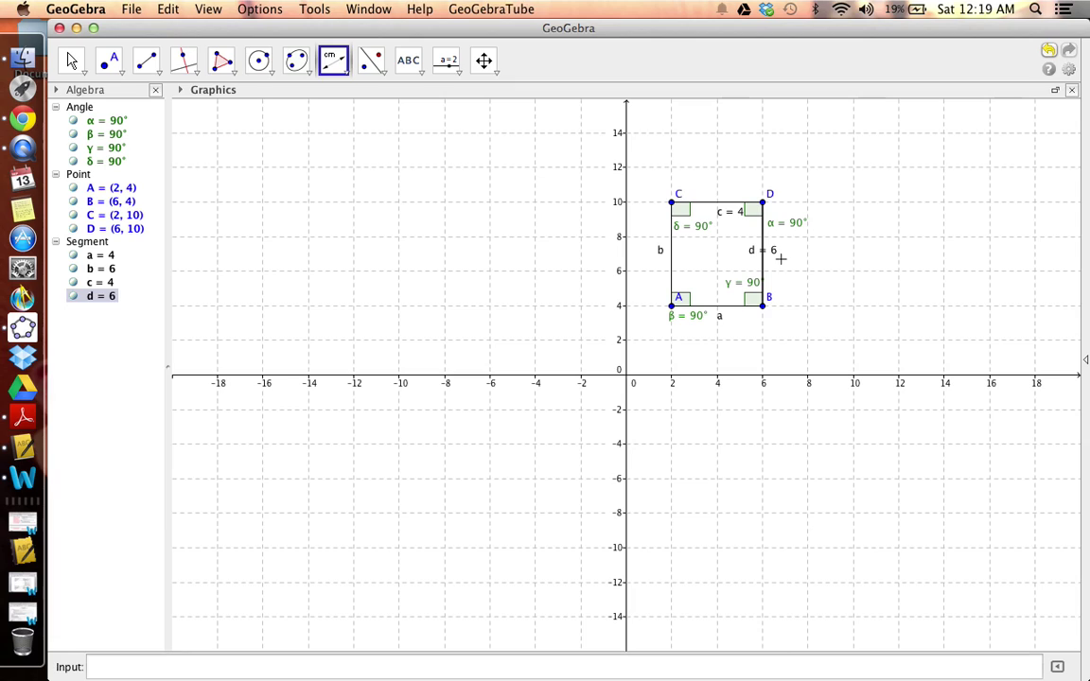
left_click(721, 304)
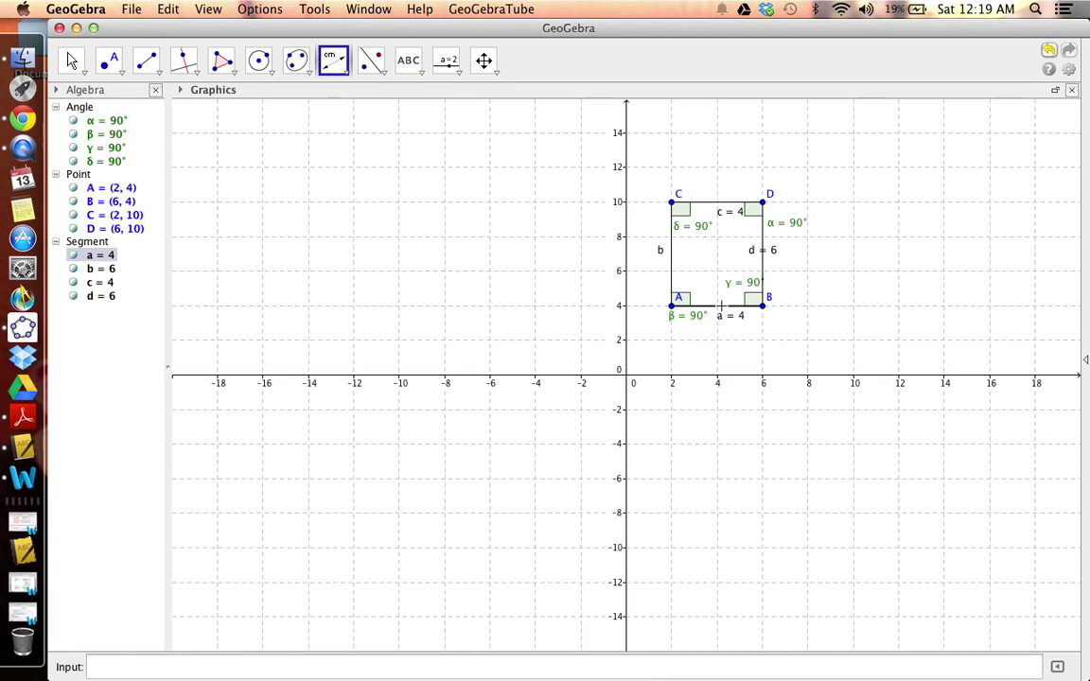
left_click(672, 256)
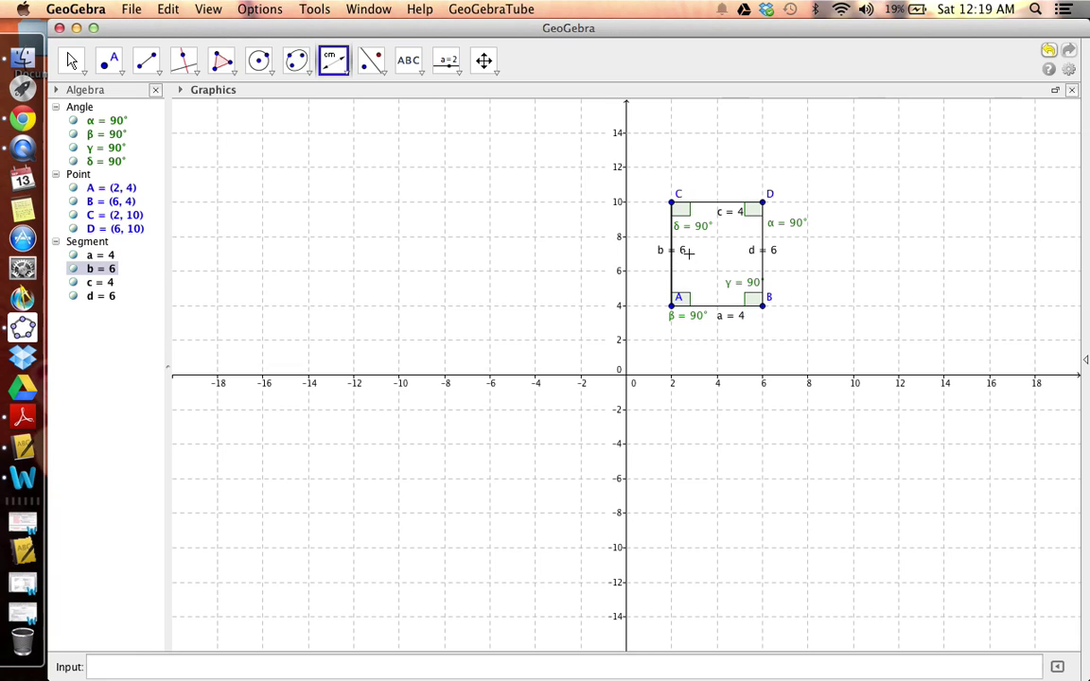
Move the side length labels clear of the rectangle: c above side CD, d outside BD, a slightly lower beneath AB and b outside AC
left_click(69, 61)
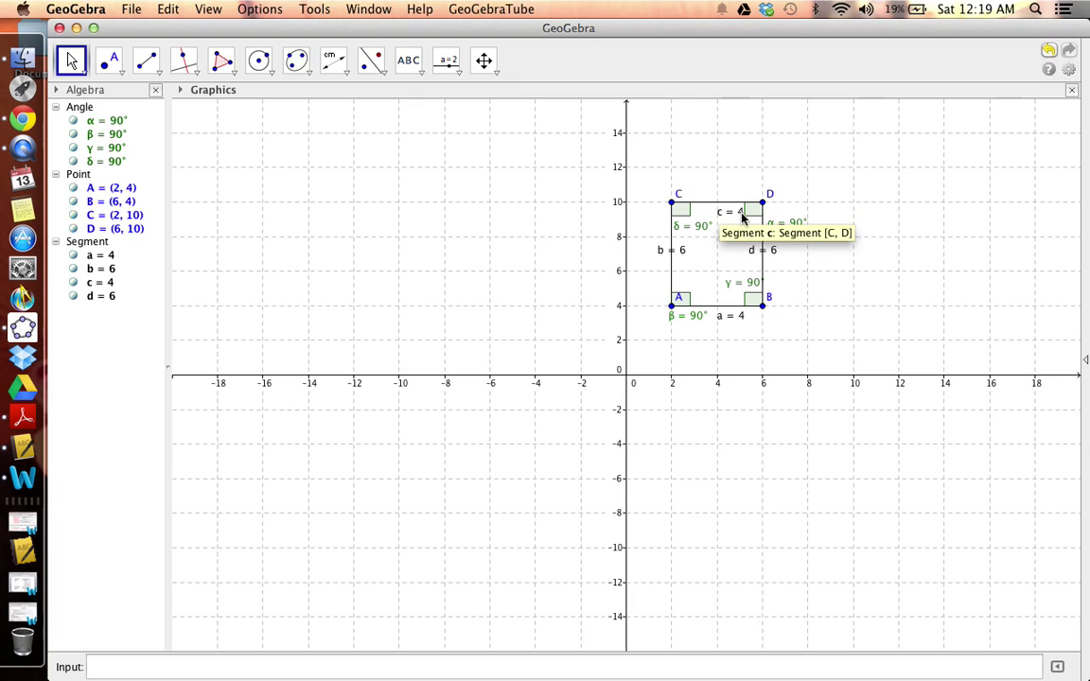
left_click_drag(736, 217, 729, 187)
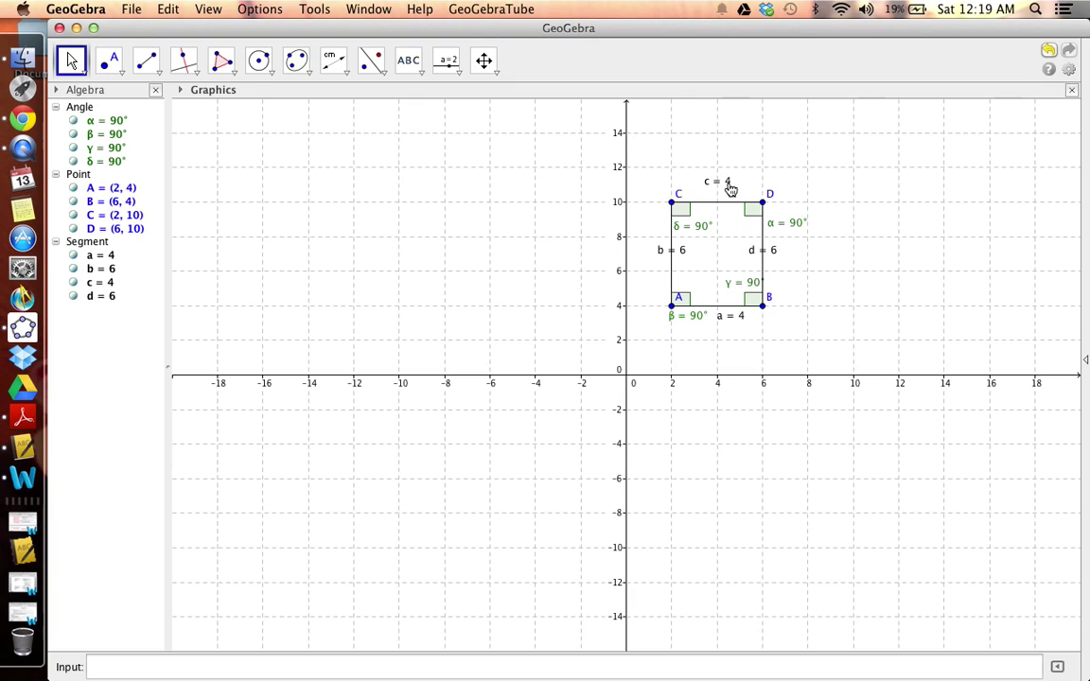
left_click_drag(761, 254, 784, 258)
left_click_drag(736, 319, 731, 321)
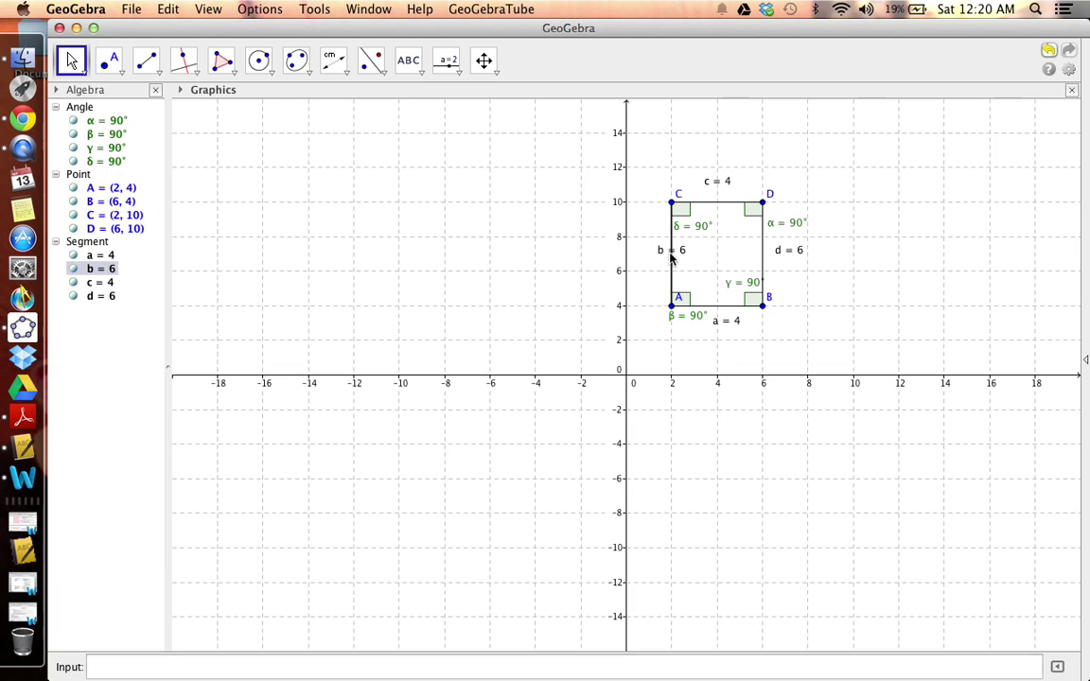
left_click_drag(665, 259, 662, 249)
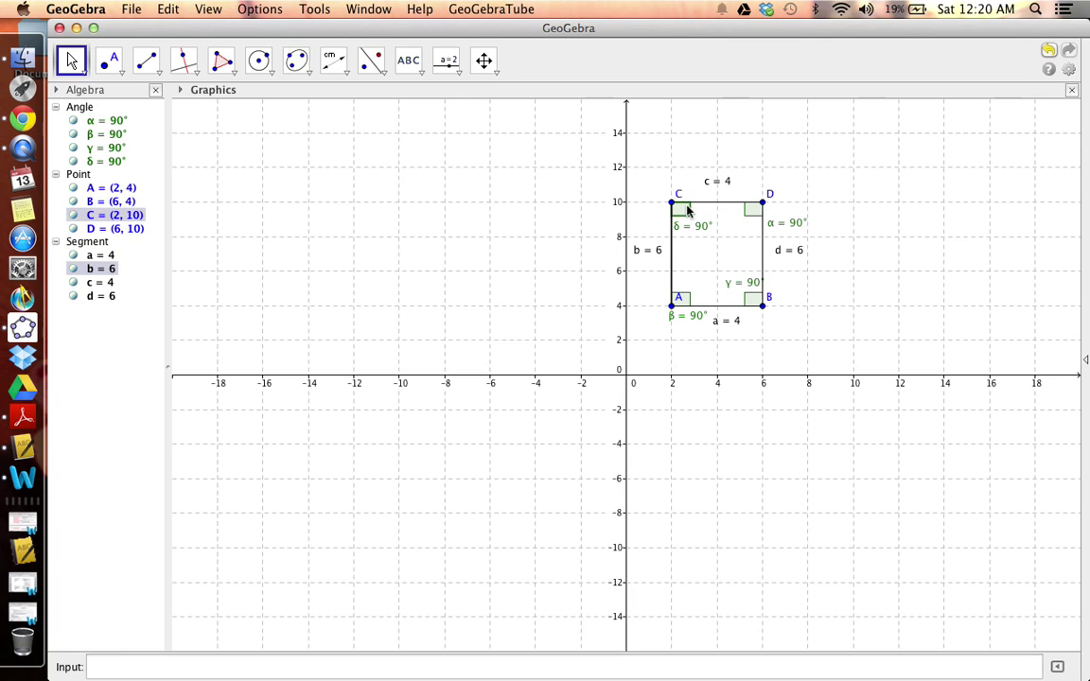
left_click(762, 225)
left_click(678, 258)
left_click(720, 201, "ctrl")
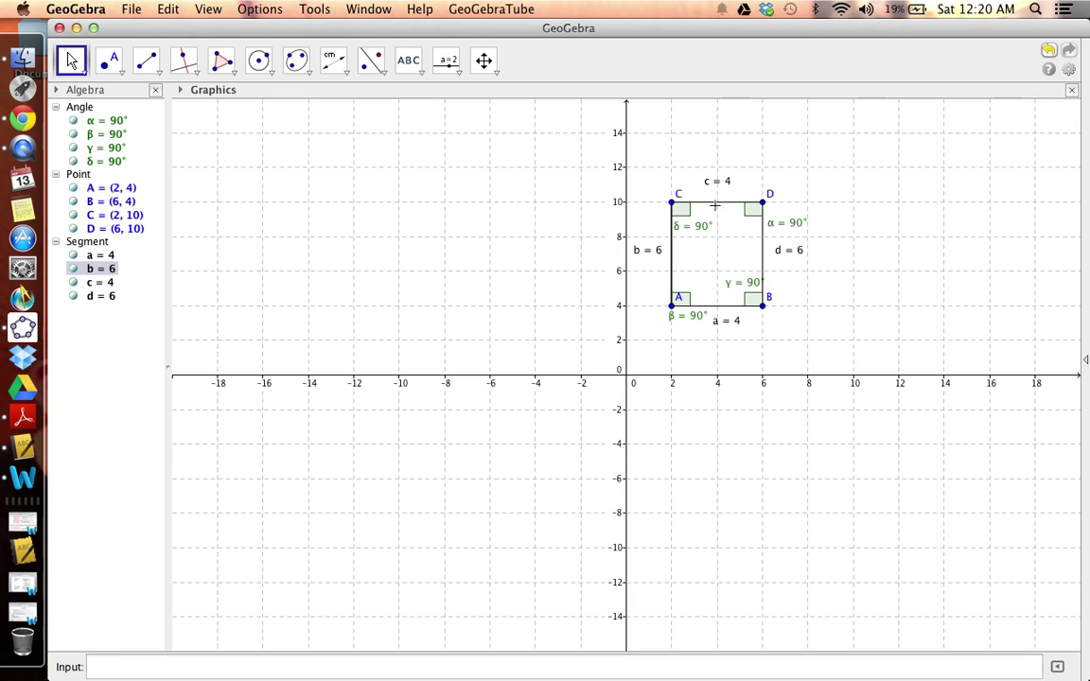
left_click(713, 178, "ctrl")
Rename vertex C as R in its object properties and show its label with the Show / Hide Label tool
left_click(494, 73)
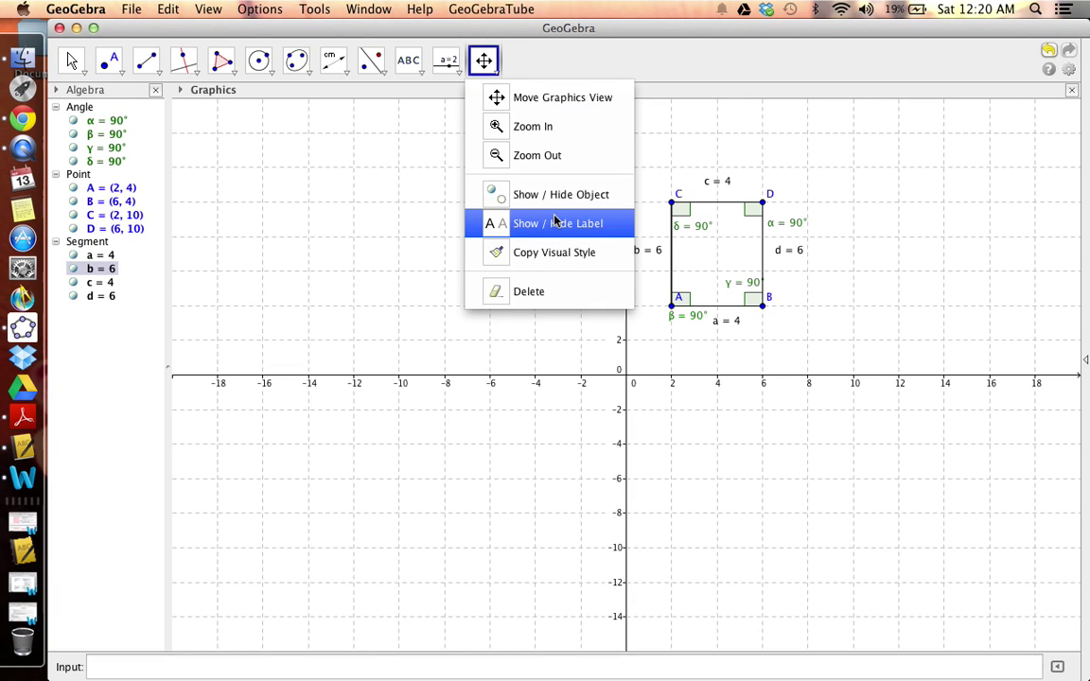
left_click(554, 223)
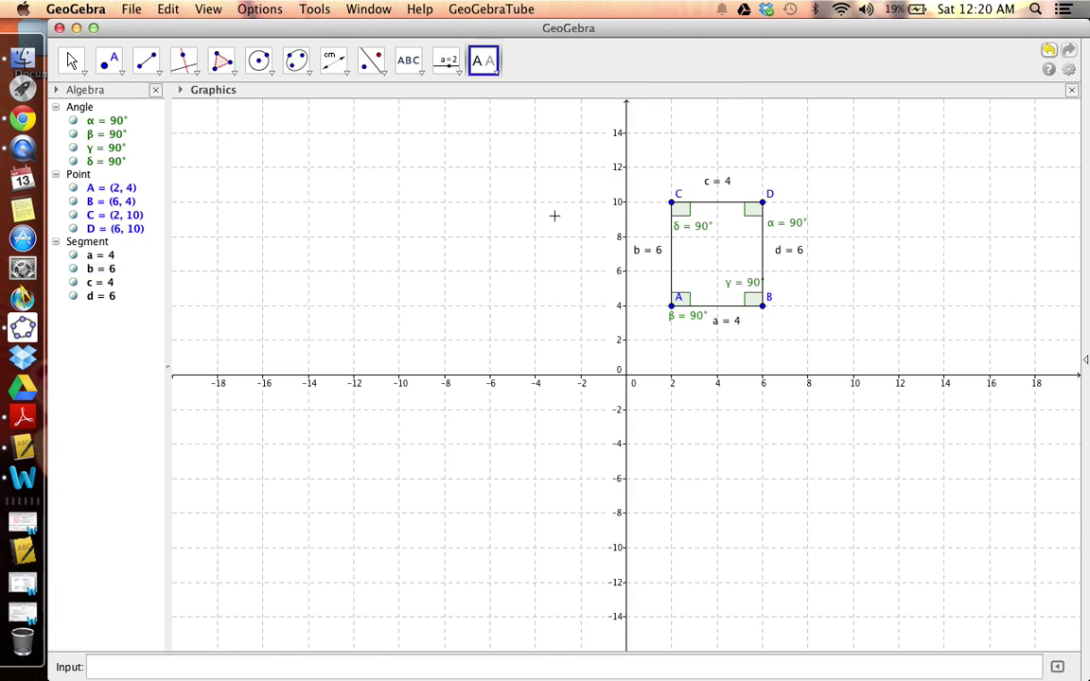
double_click(673, 204)
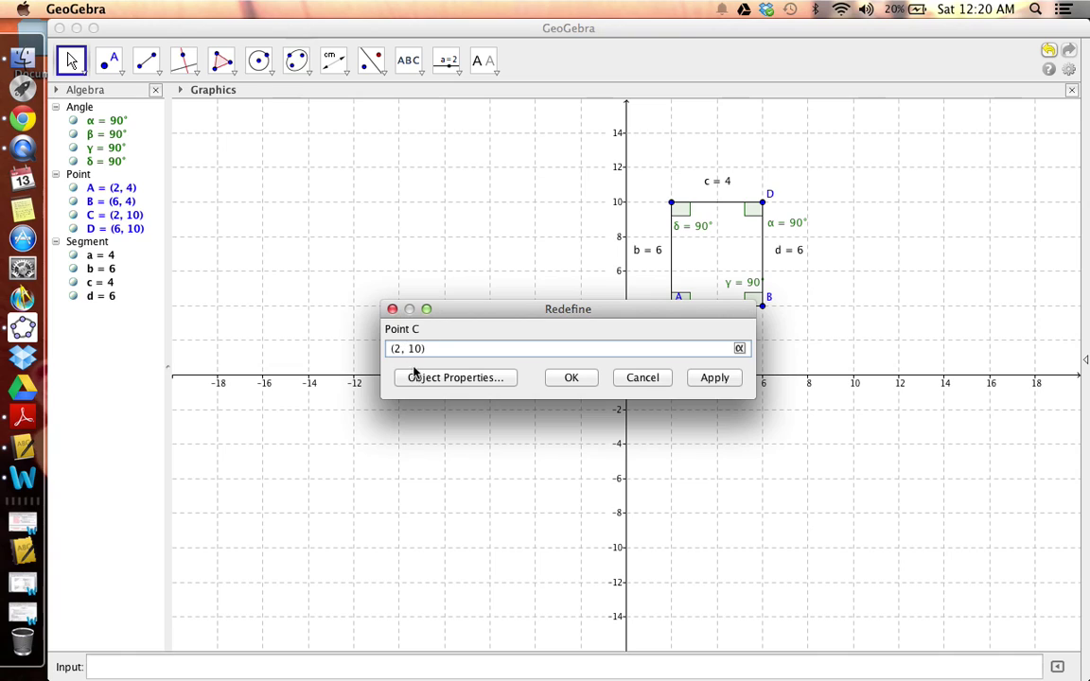
left_click(462, 378)
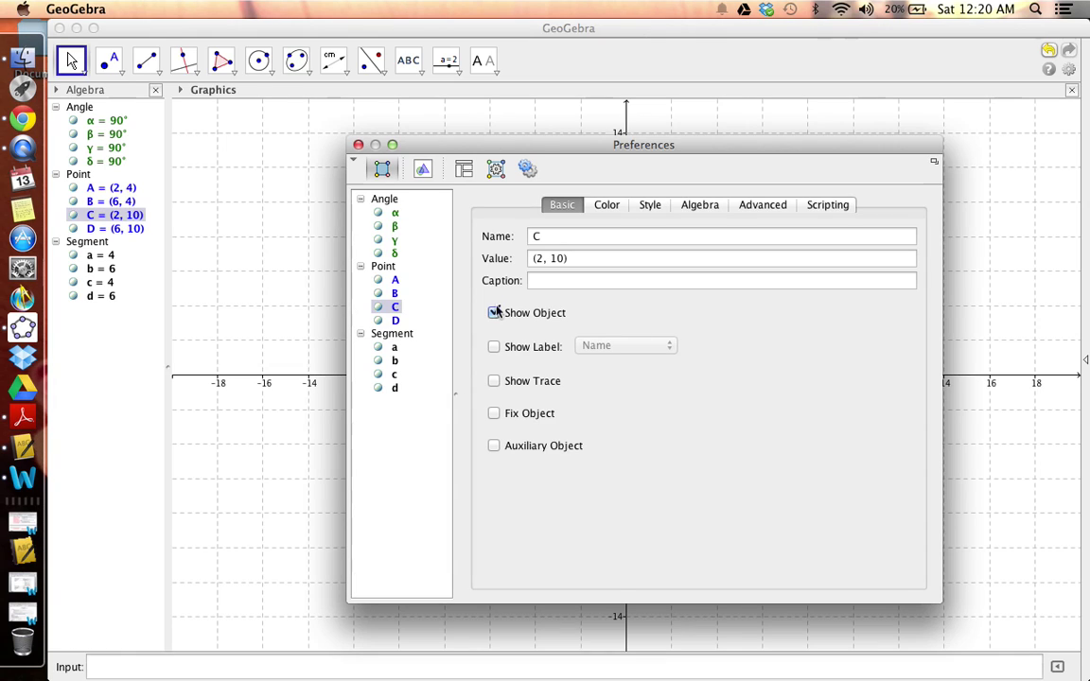
left_click(548, 240)
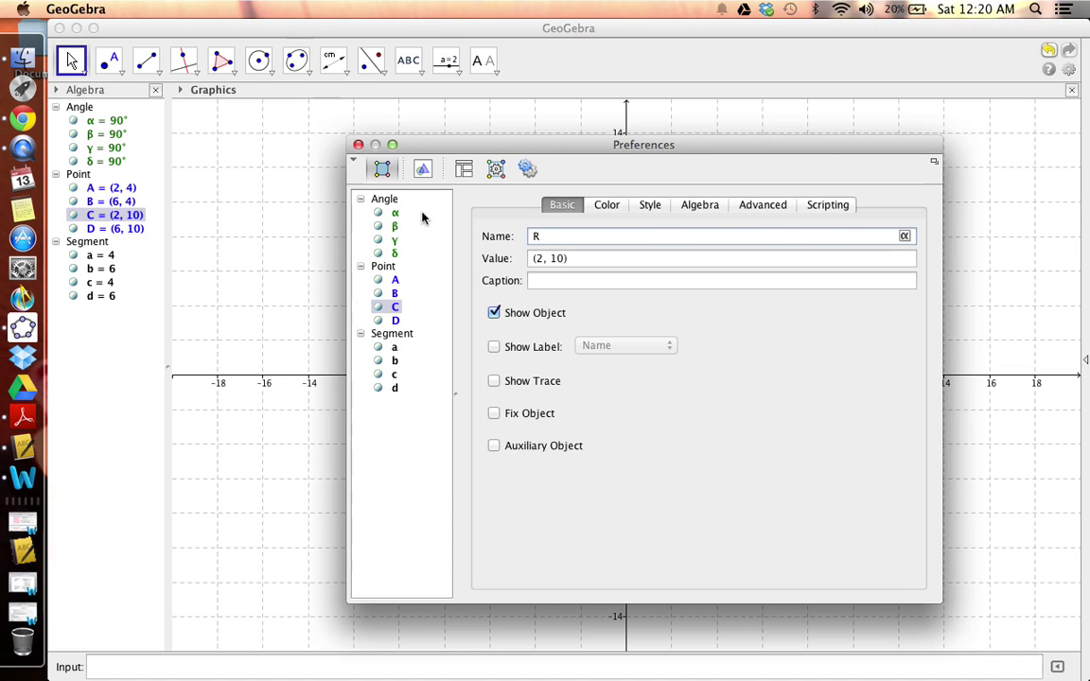
left_click(358, 145)
left_click(672, 203)
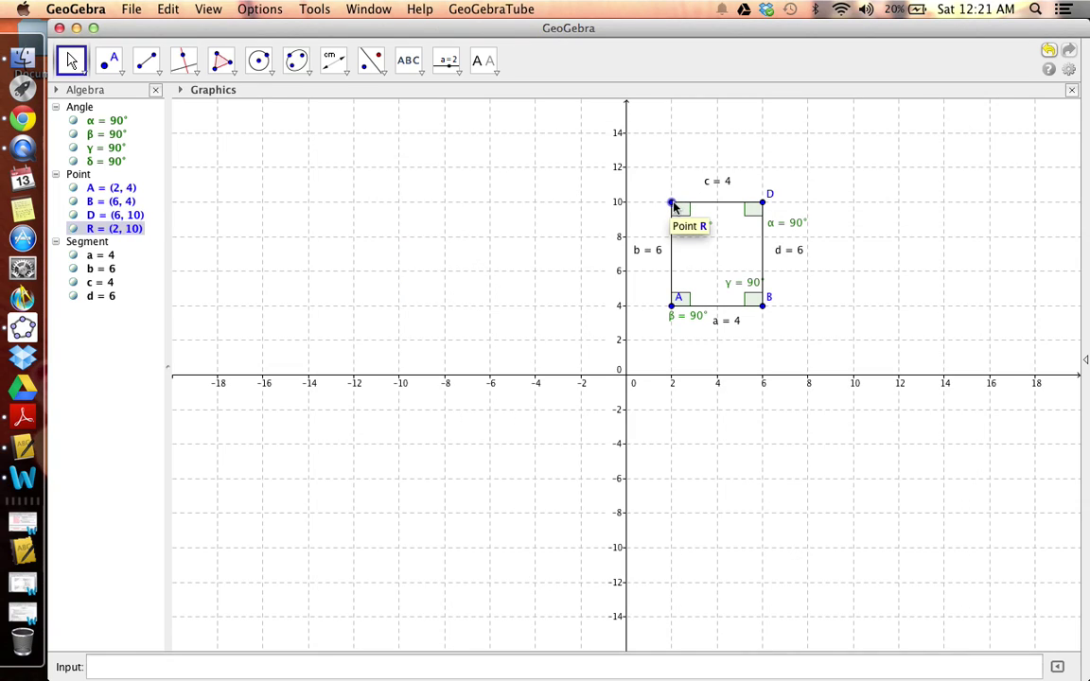
left_click(483, 61)
left_click(672, 202)
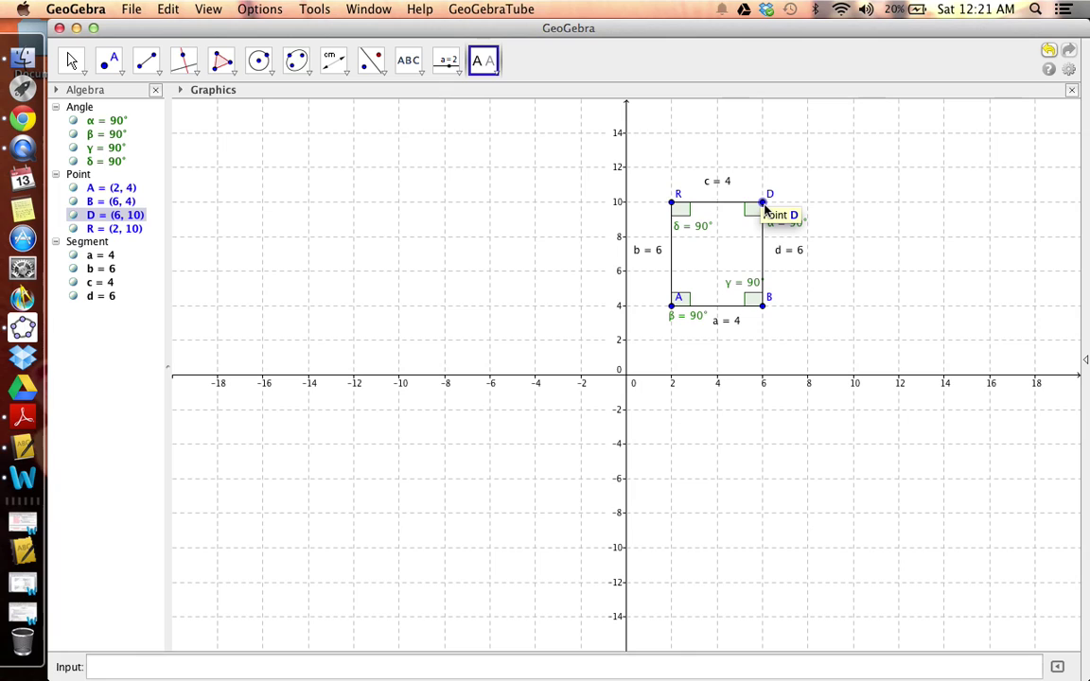
Rename vertex D as Q in its object properties and show its label on the drawing
double_click(763, 204)
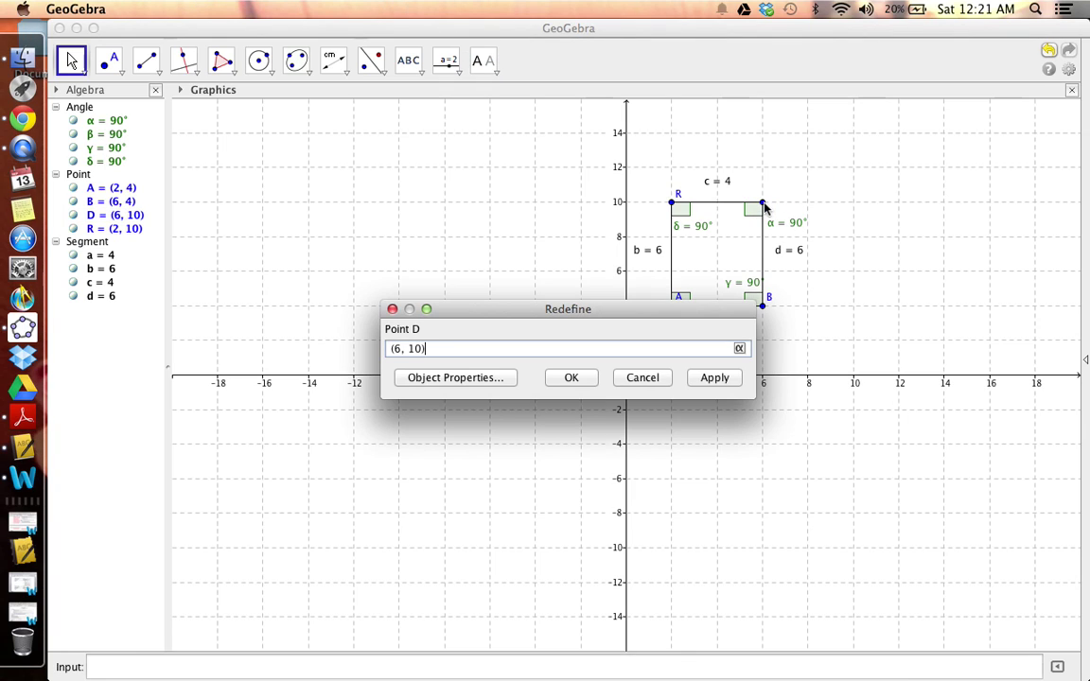
left_click(463, 377)
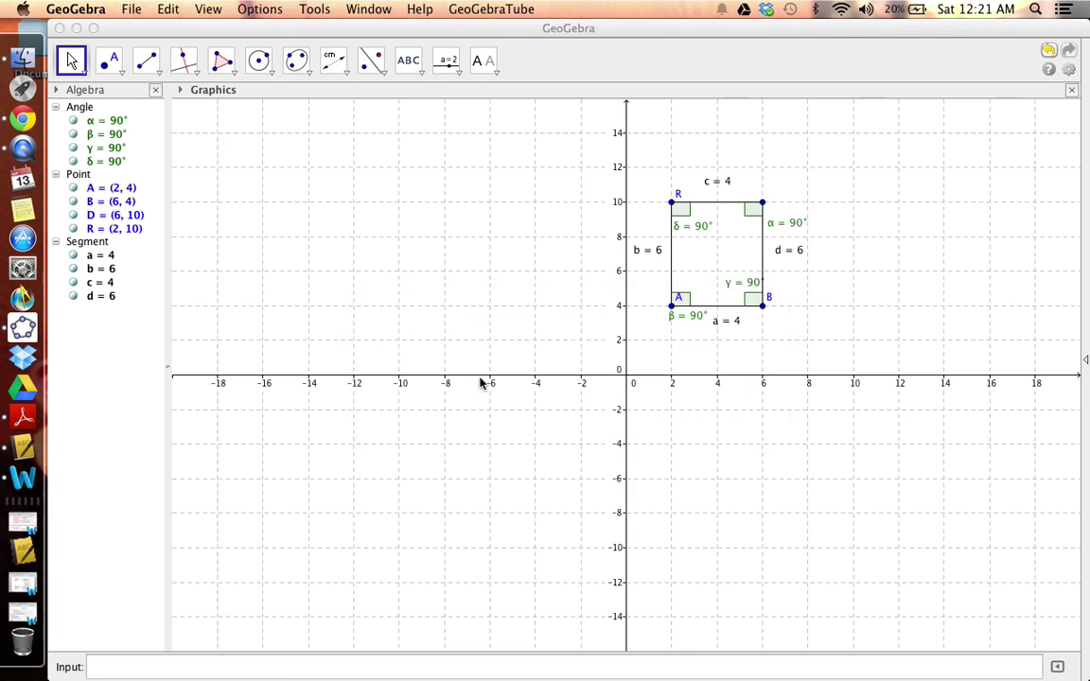
left_click(551, 237)
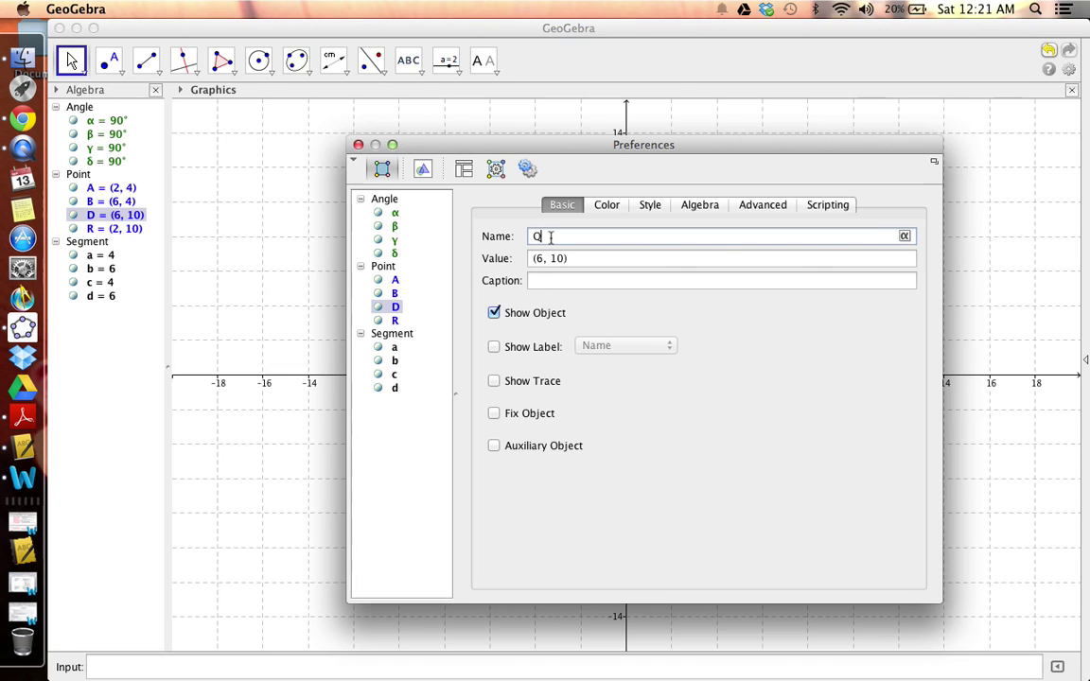
type("Q")
left_click(357, 144)
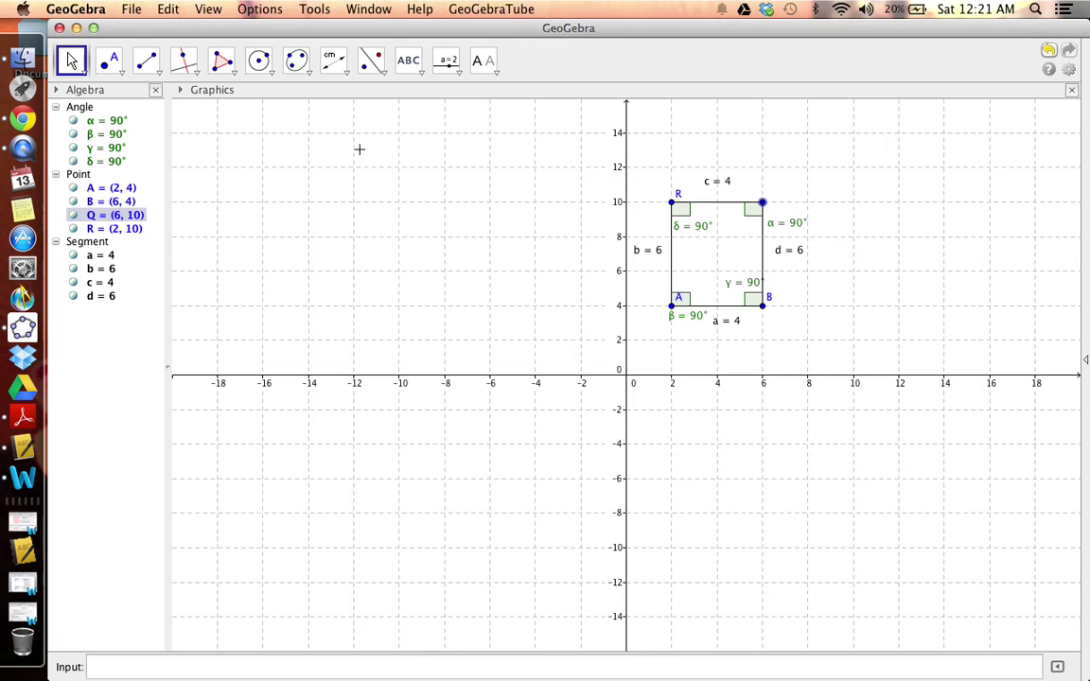
left_click(482, 60)
left_click(762, 201)
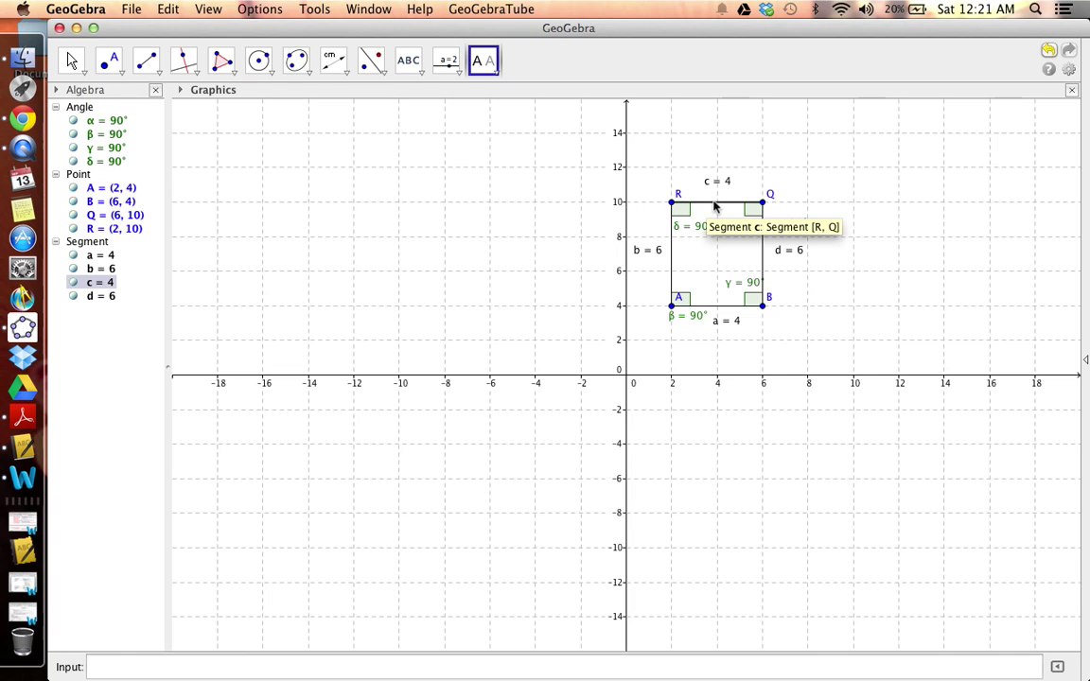
left_click(749, 211)
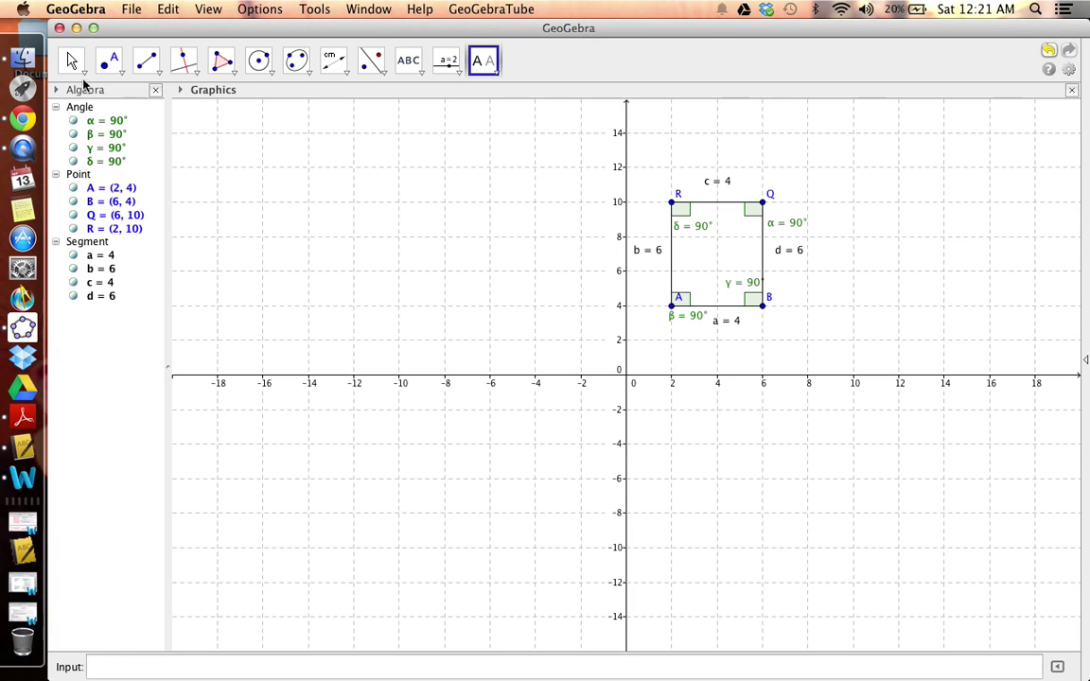
Start saving the construction to Documents under the name "Geogebra activity 1", and cancel the save
double_click(132, 10)
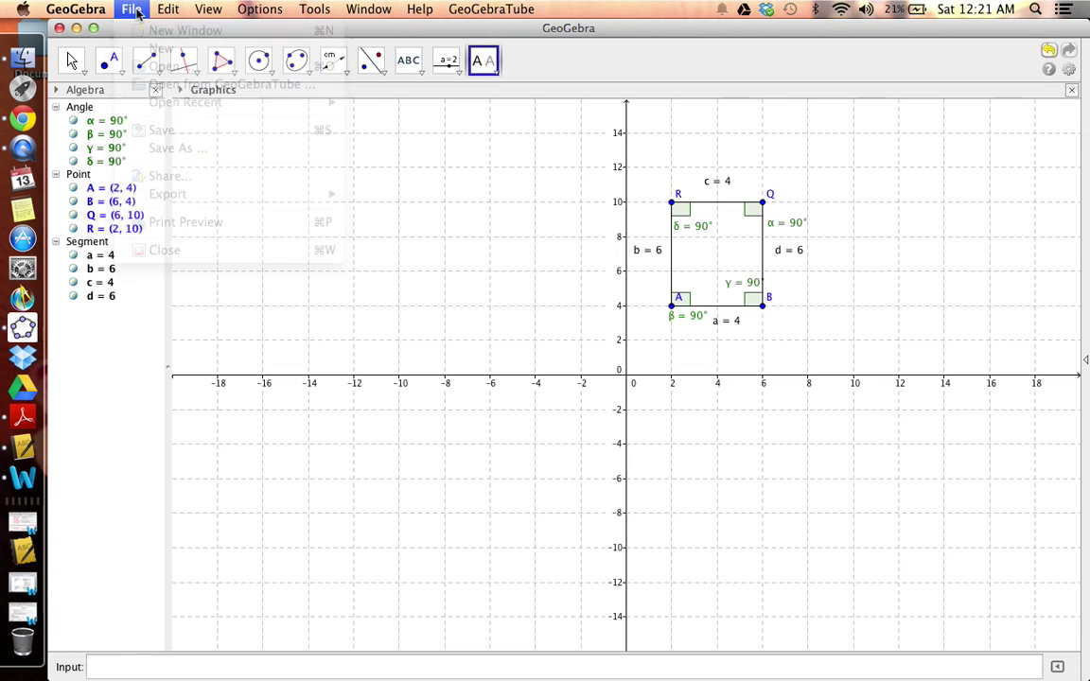
left_click(132, 9)
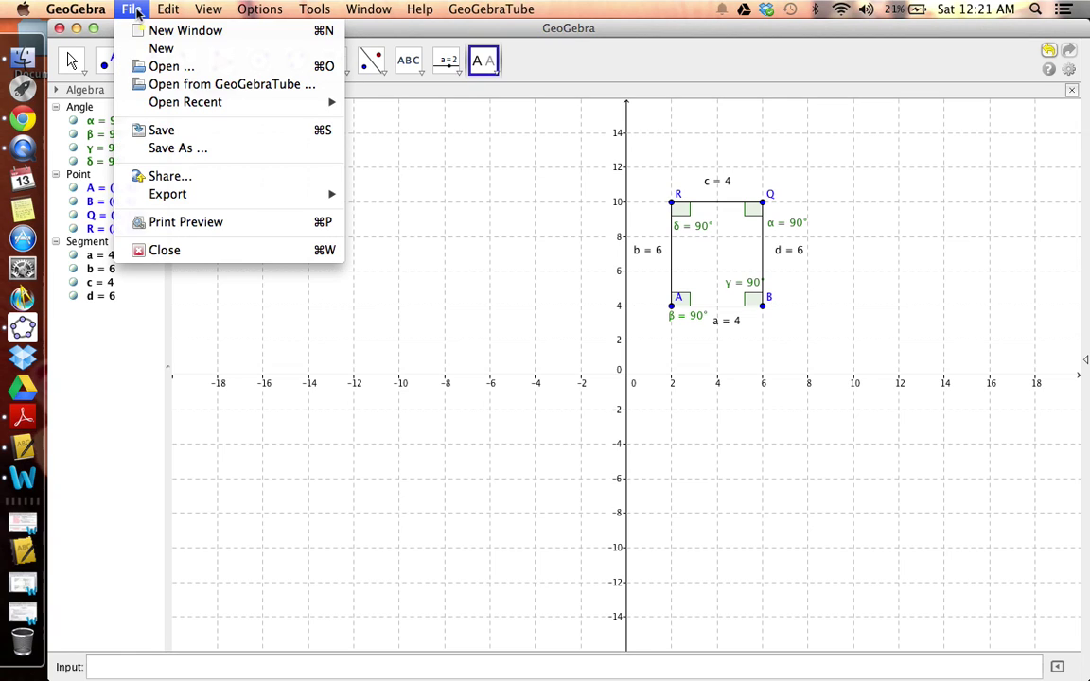
left_click(204, 154)
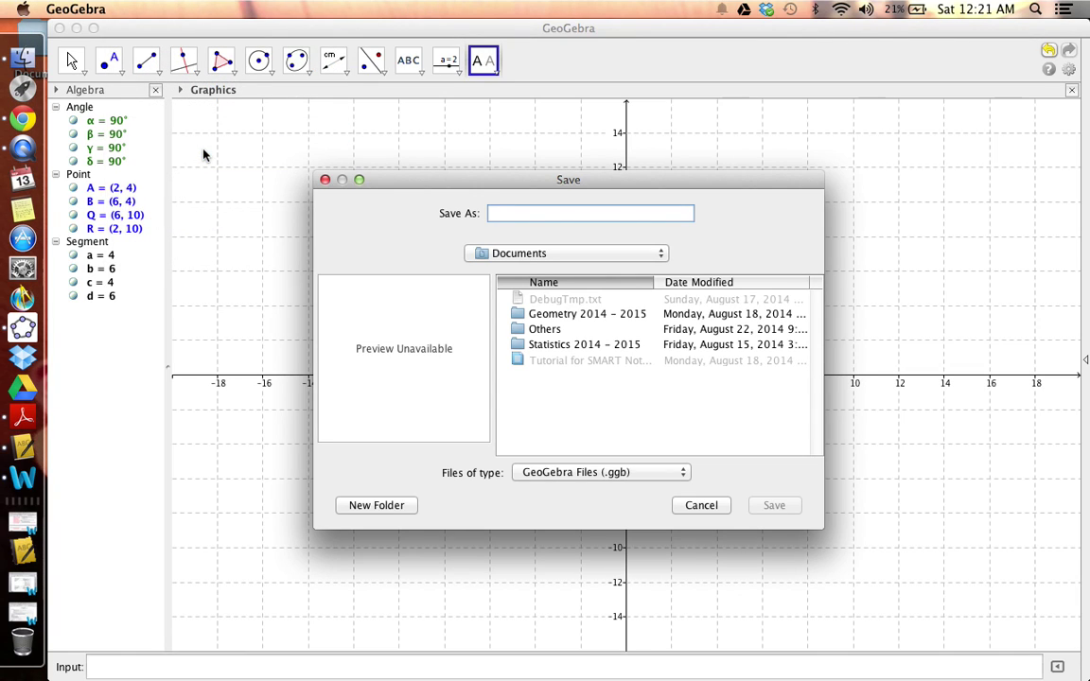
type("Geogebra activity 1")
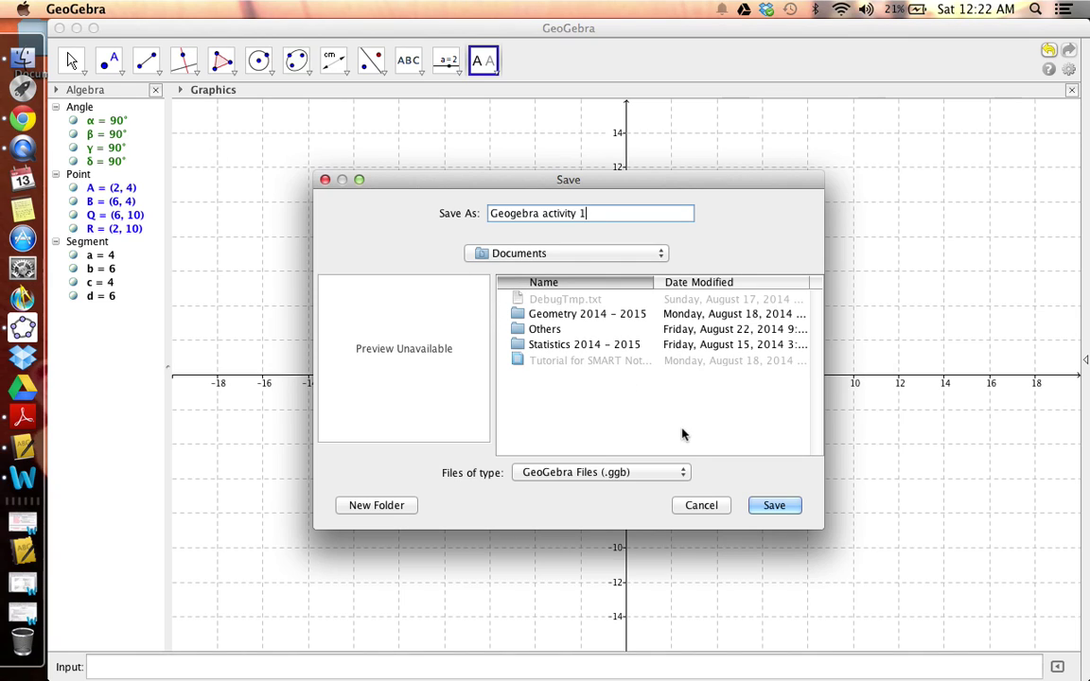
left_click(693, 508)
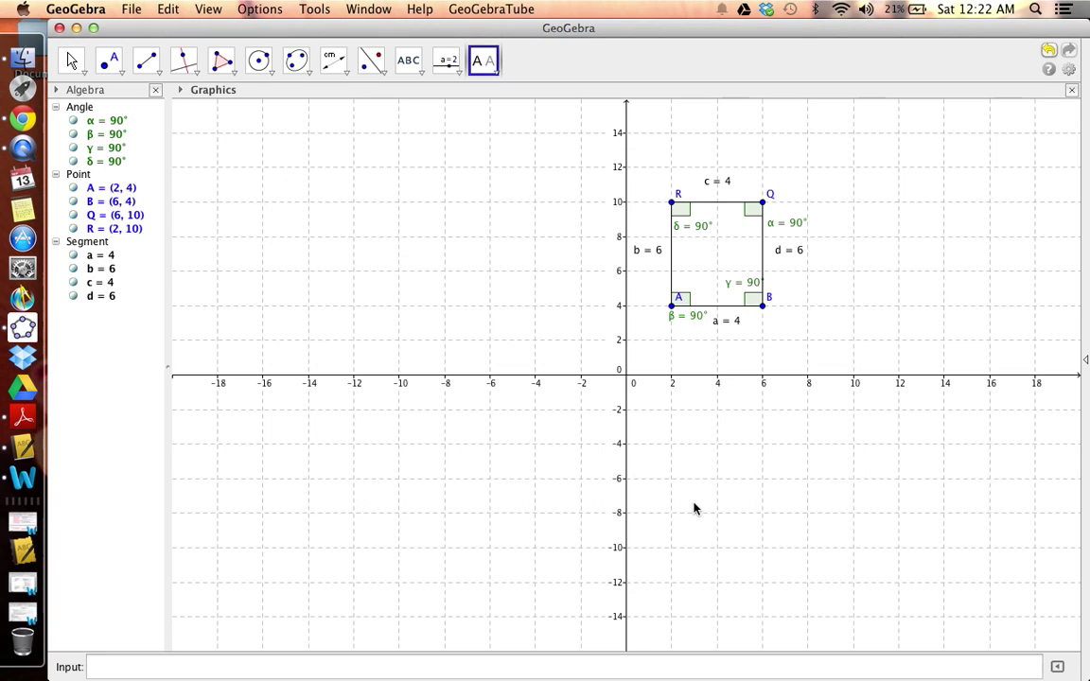